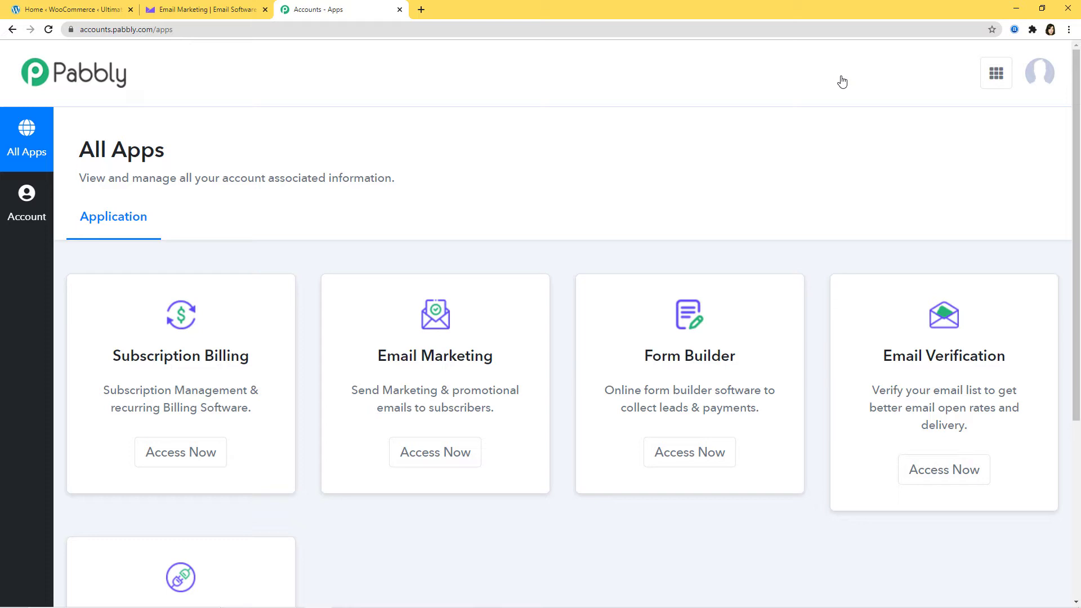
- Open Pabbly Connect from the Connect card on the All Apps page
scroll(842, 82, down, 4)
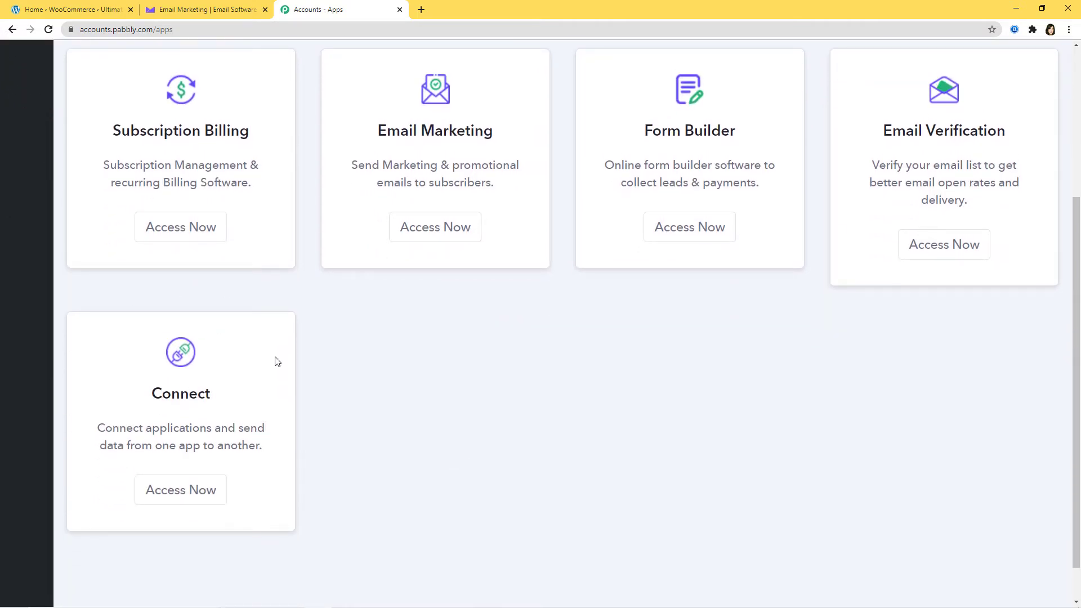
click(173, 499)
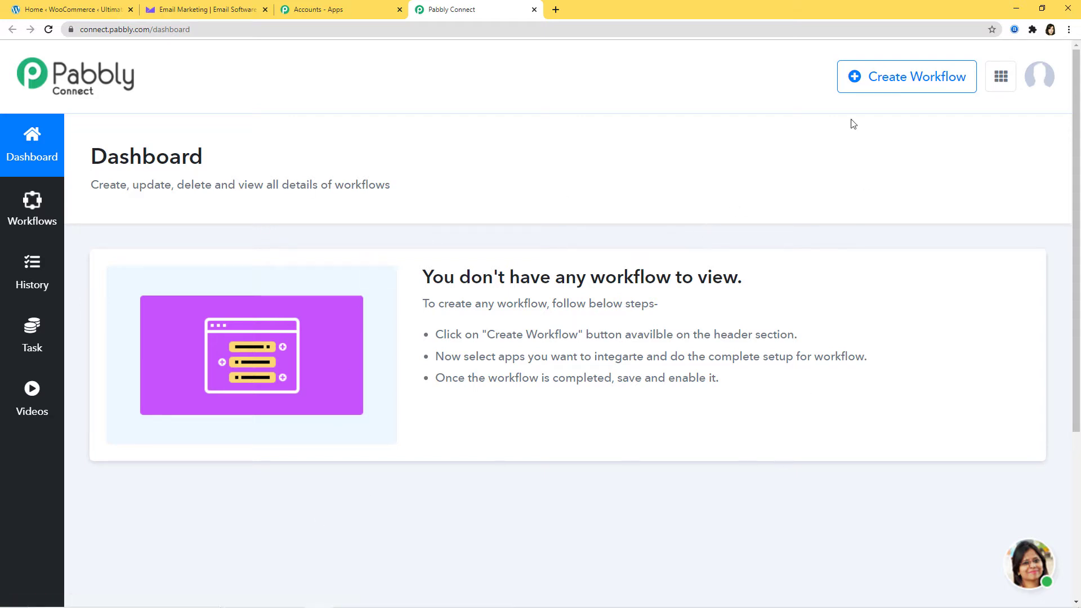
- Create a new workflow named 'WooCommerce to Campaign Monitor'
click(899, 89)
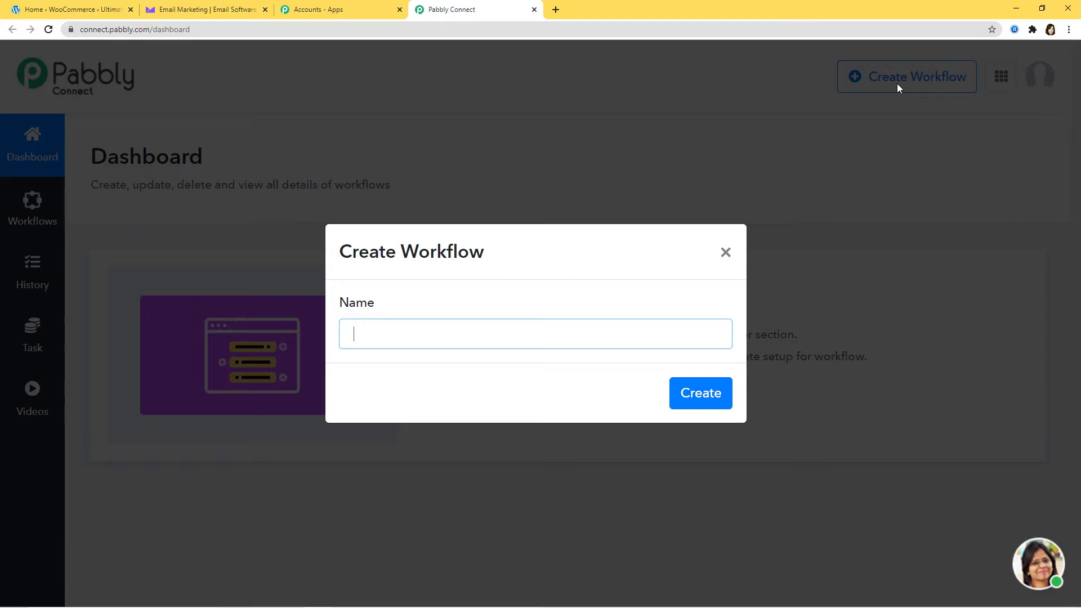
text(WooCommerce to Campaign)
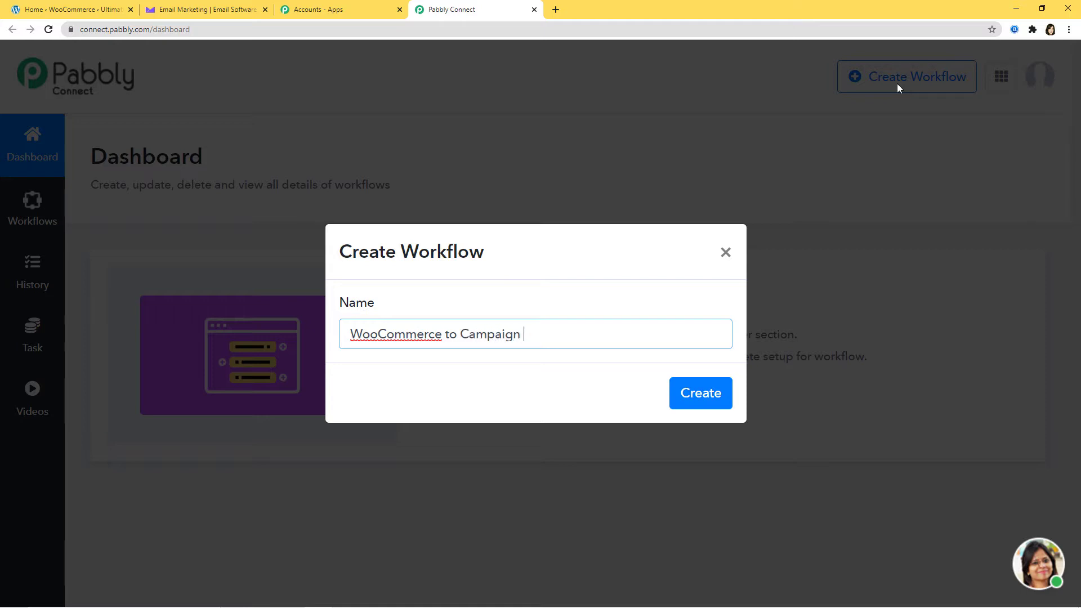
text( Monitor)
click(698, 393)
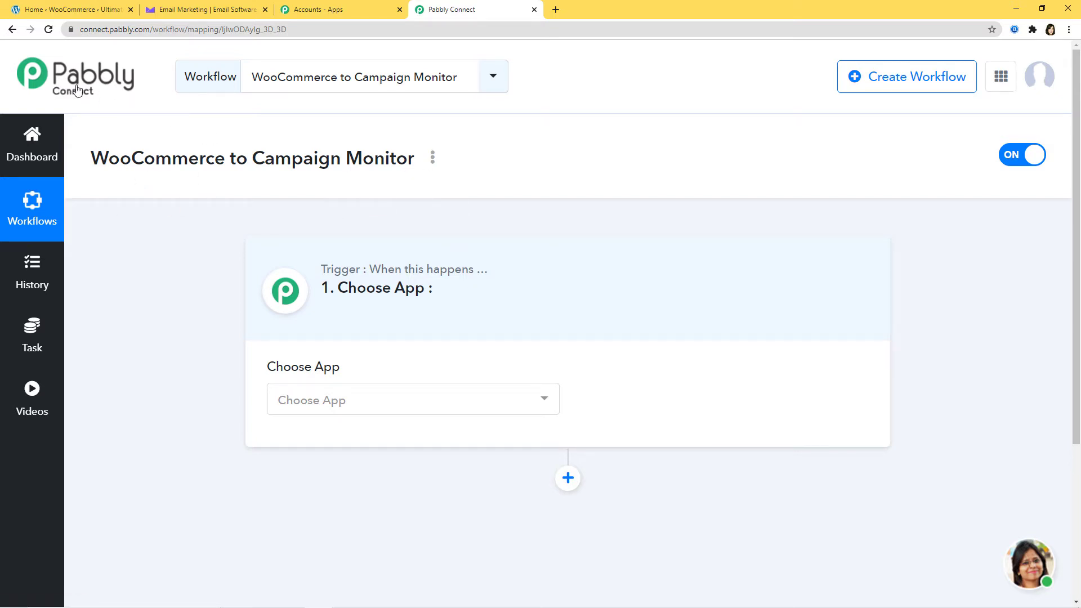
- Search 'woo', pick WooCommerce as the trigger app, and list its trigger events
click(387, 399)
text(woo)
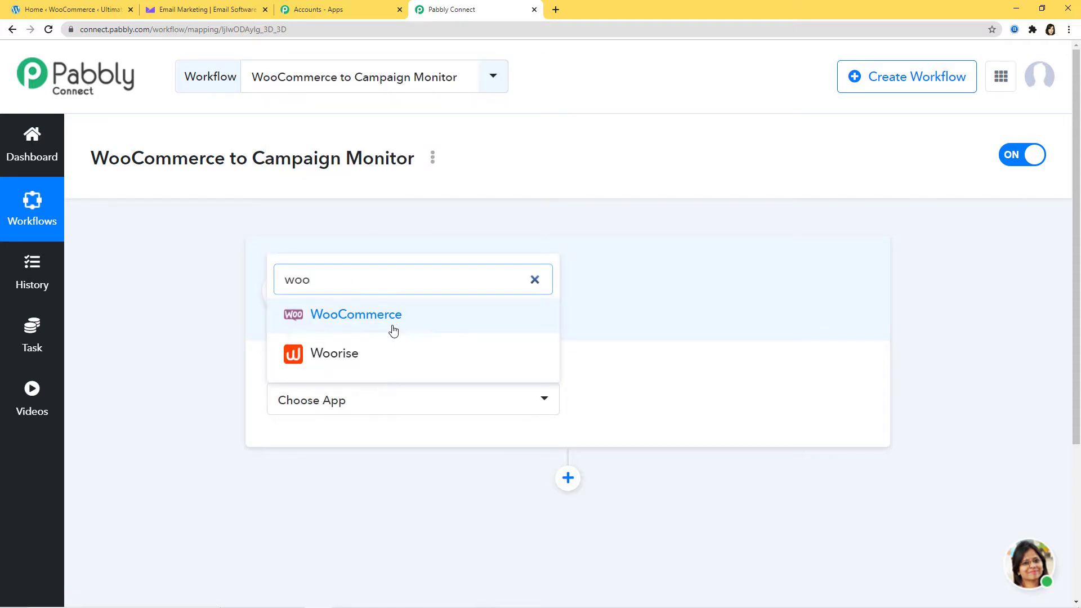
click(393, 325)
click(702, 405)
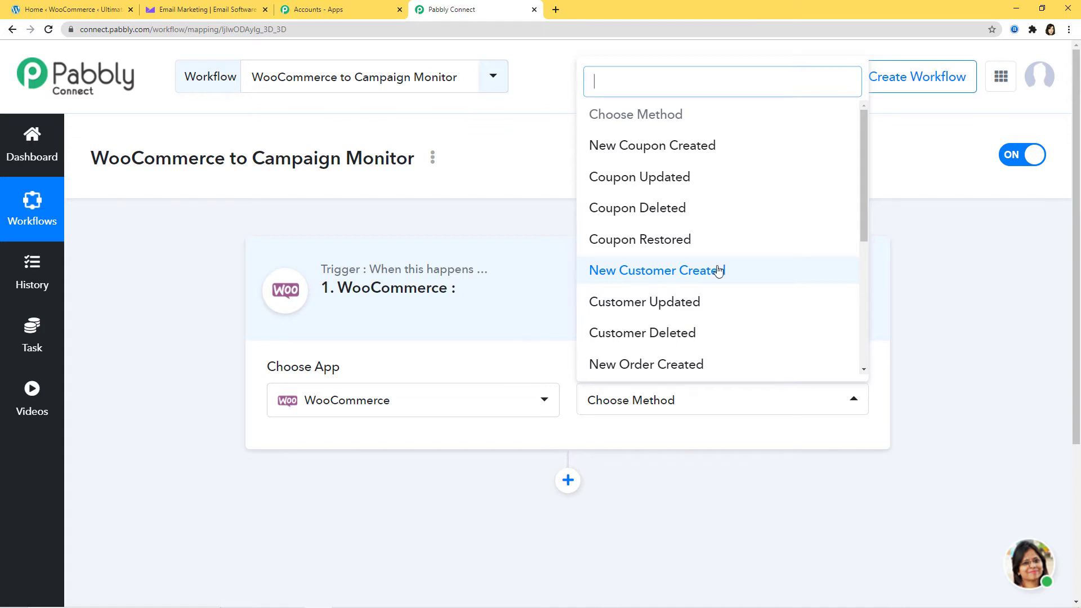
- Choose the New Customer Created trigger event and copy the webhook URL
click(675, 271)
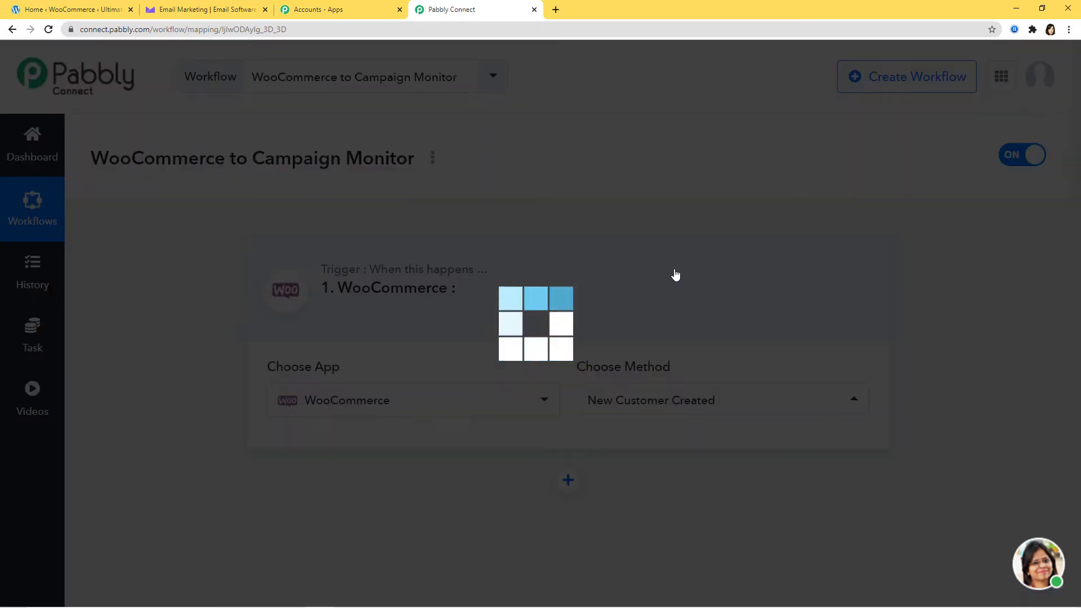
scroll(675, 274, down, 5)
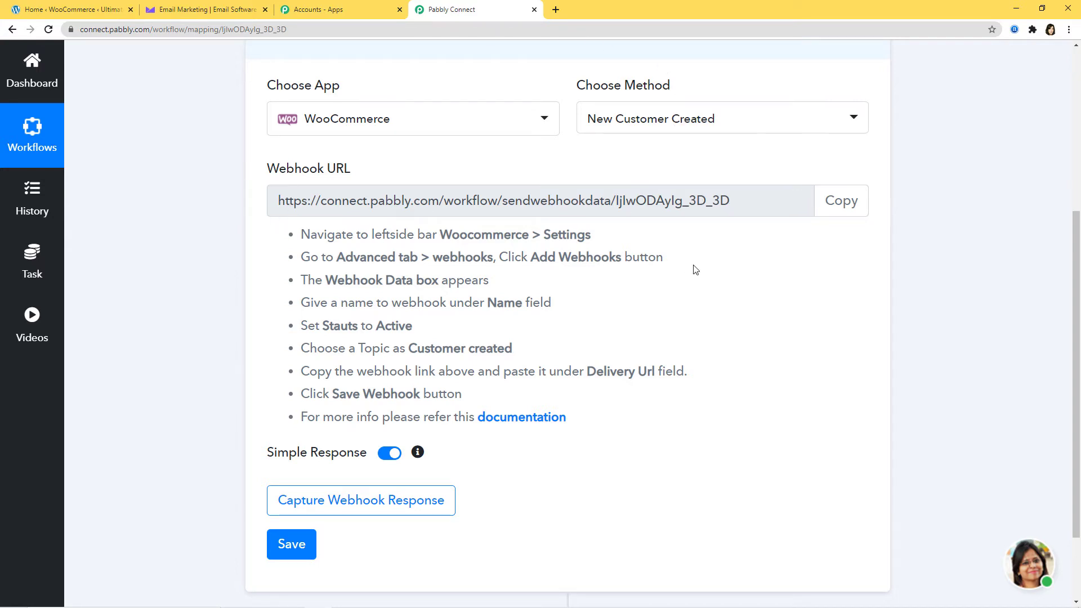
scroll(748, 304, up, 3)
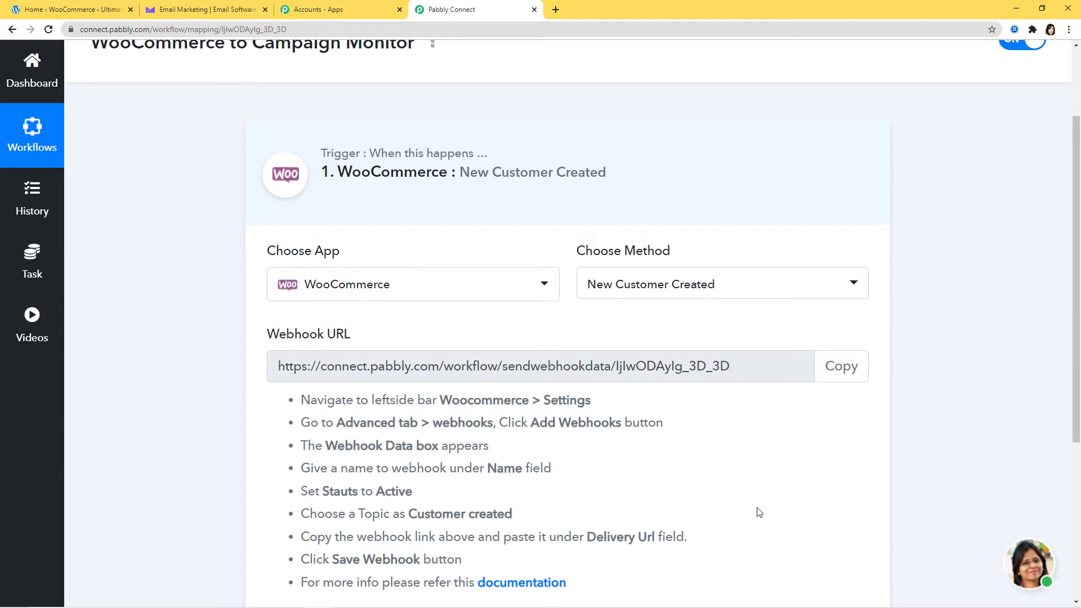
scroll(755, 511, down, 1)
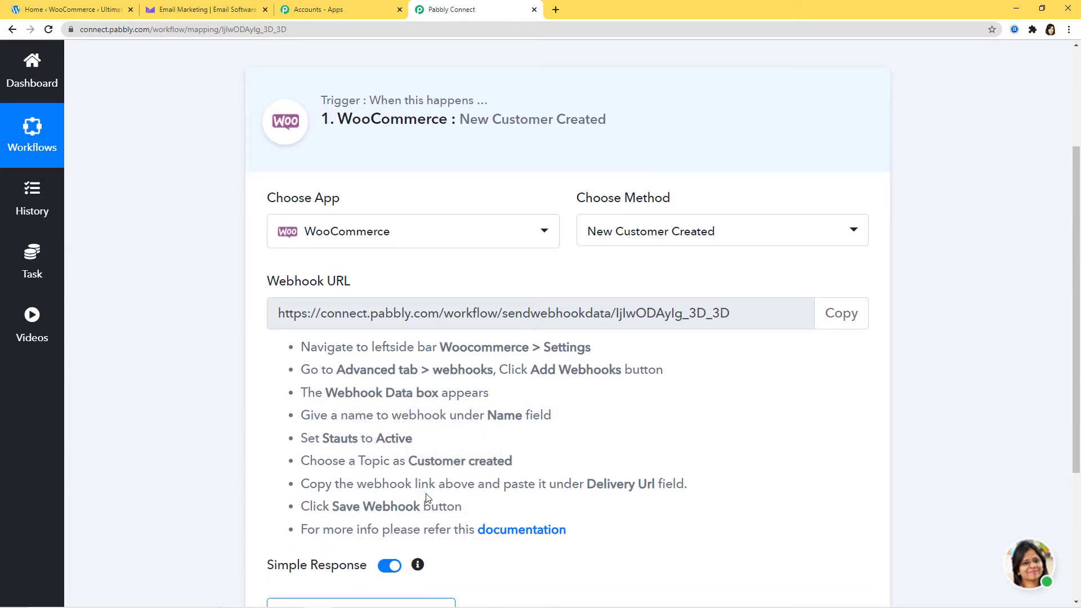
click(843, 317)
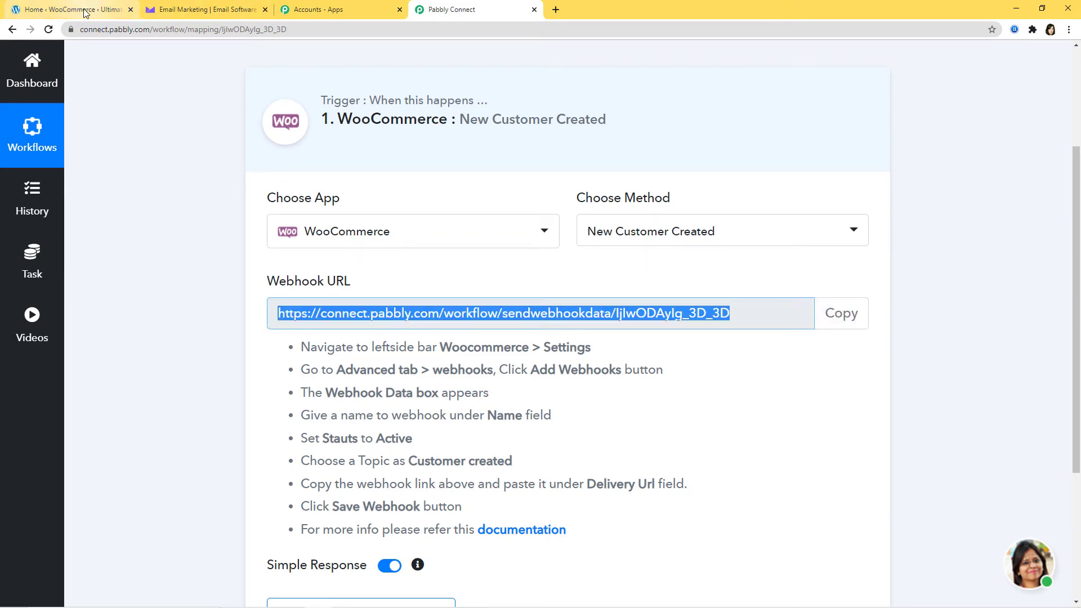
- In the WooCommerce admin, go to Settings › Advanced › Webhooks and add a webhook
click(84, 10)
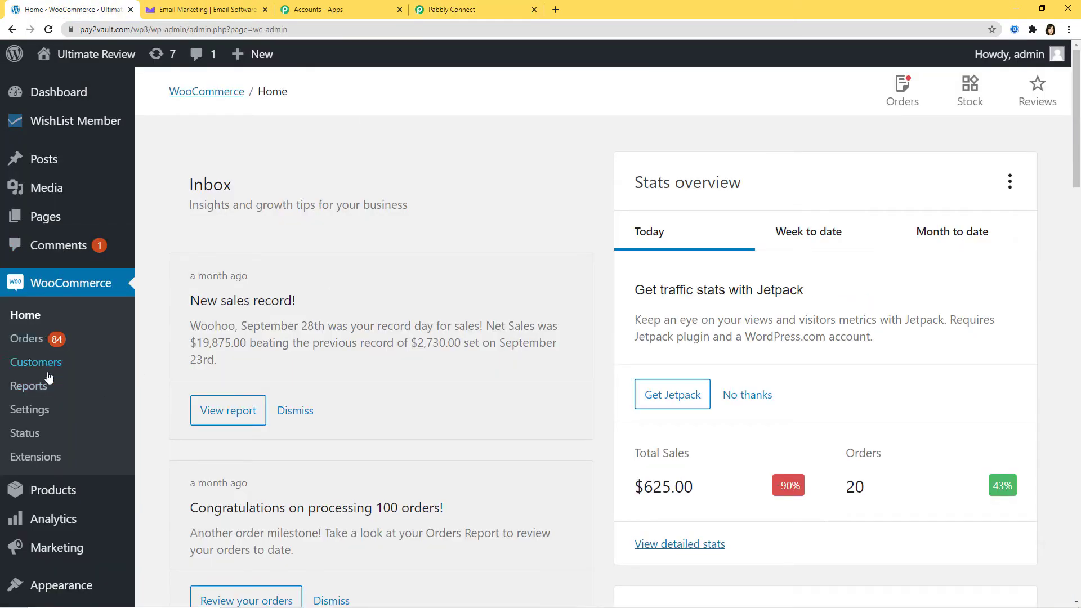
click(34, 413)
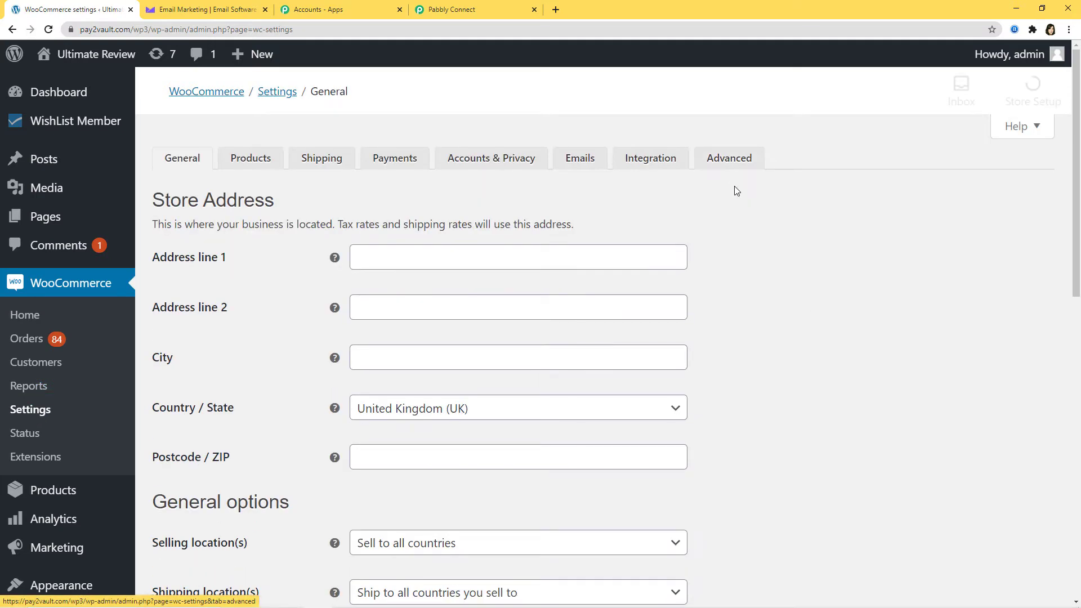
click(728, 159)
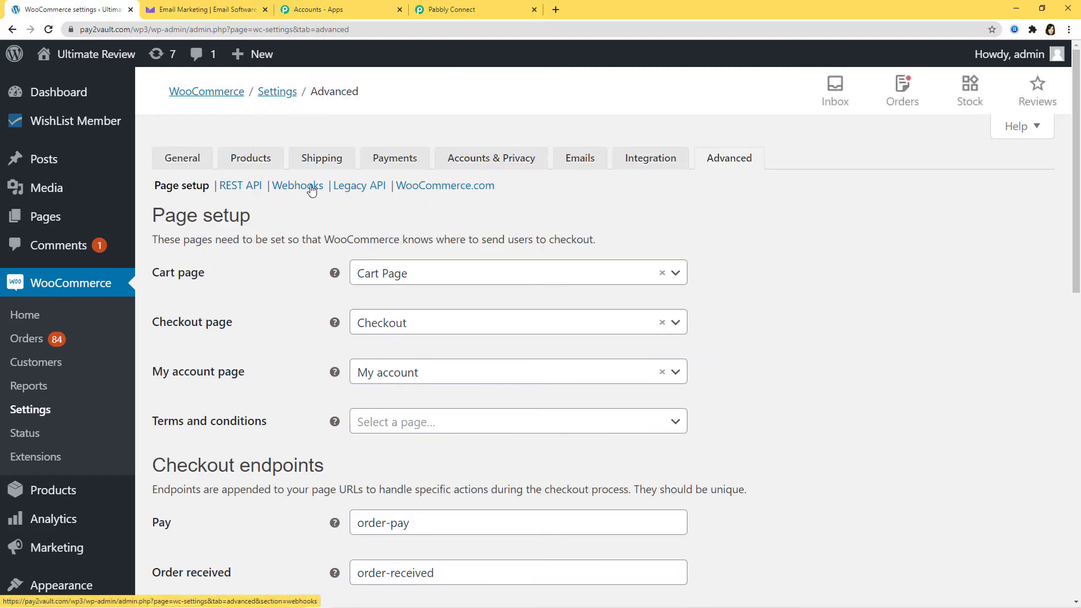
click(297, 188)
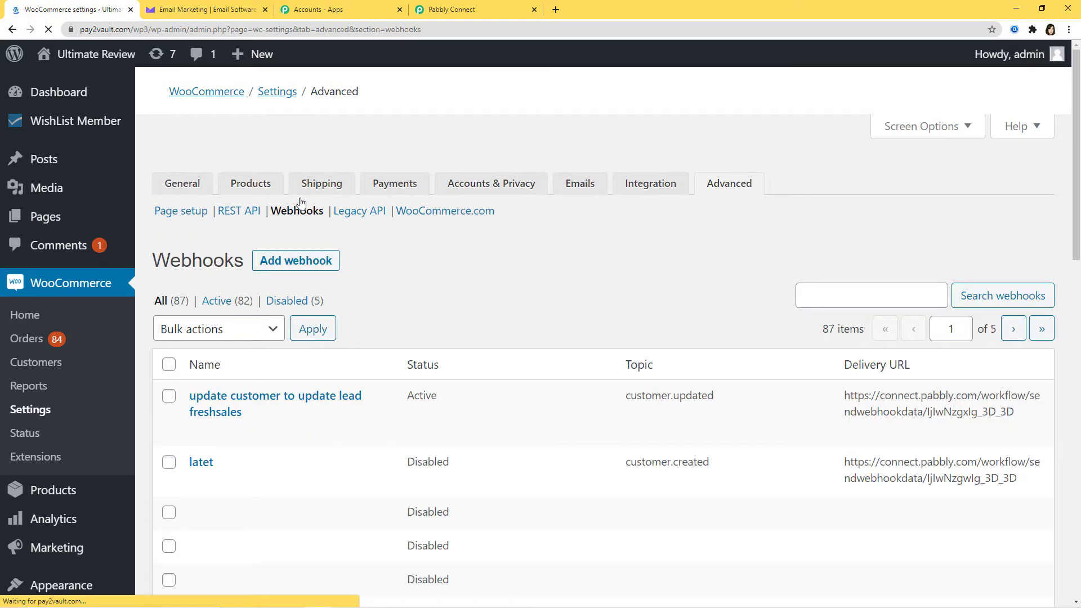
click(303, 235)
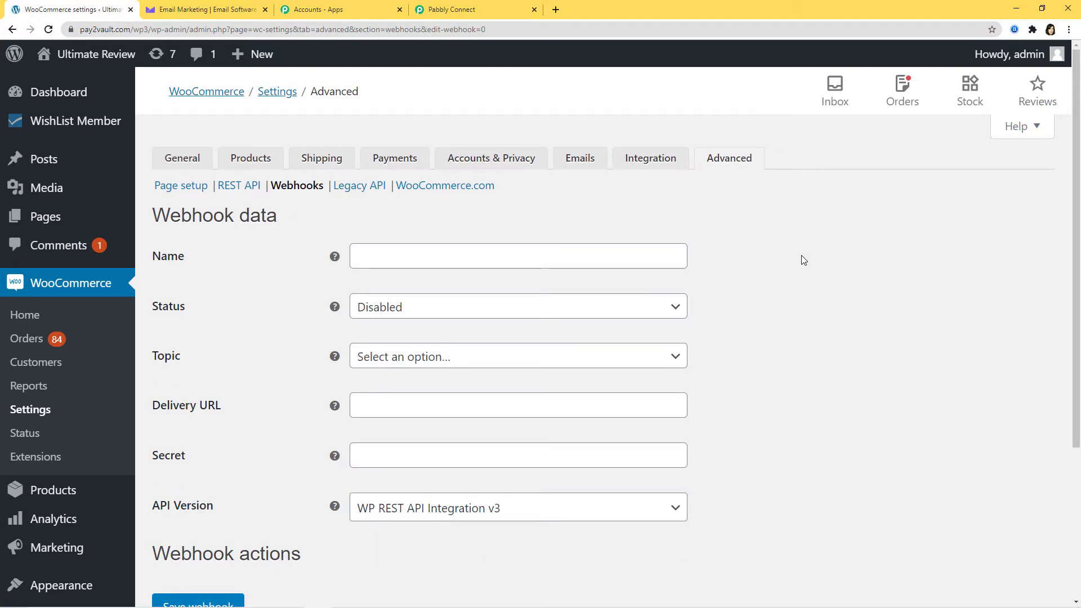
- Name the webhook 'WooCommerce to Campaign Monitor', set Status to Active and Topic to Customer created
click(422, 255)
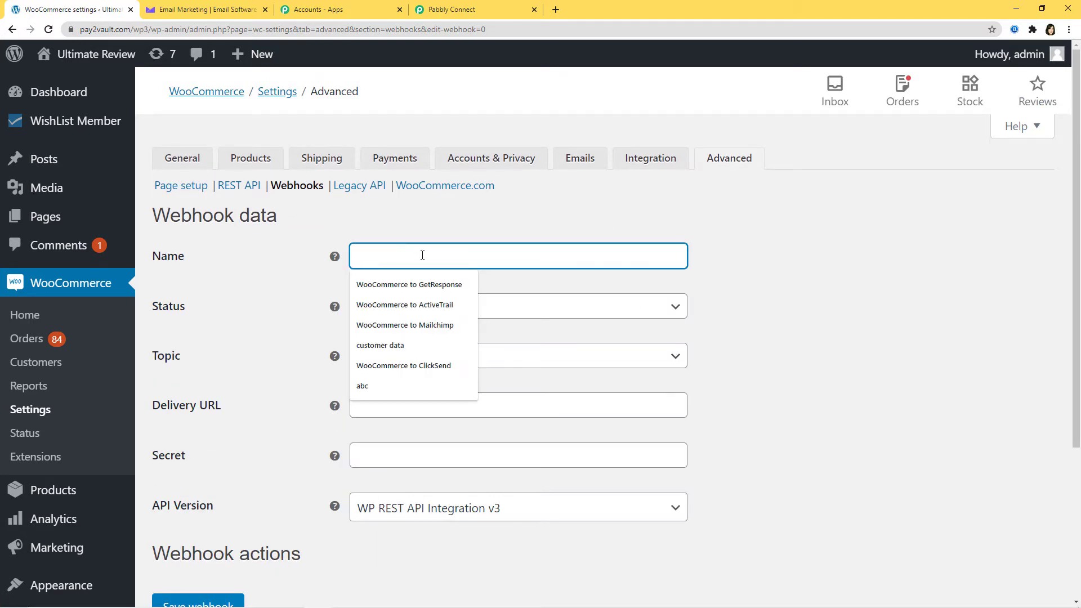
text(Woo)
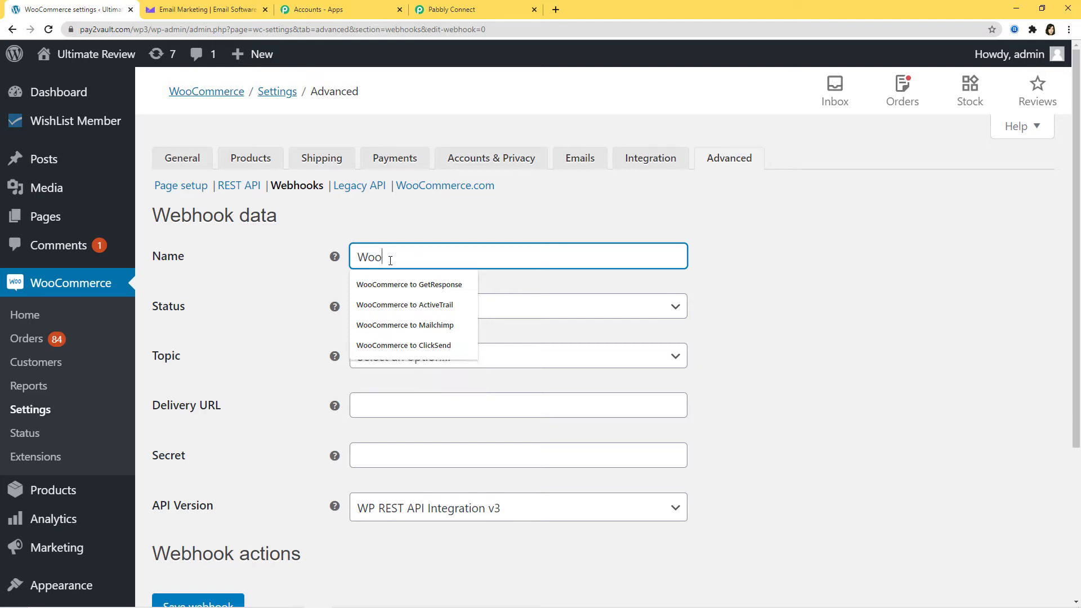
text(Commerce to Campaig)
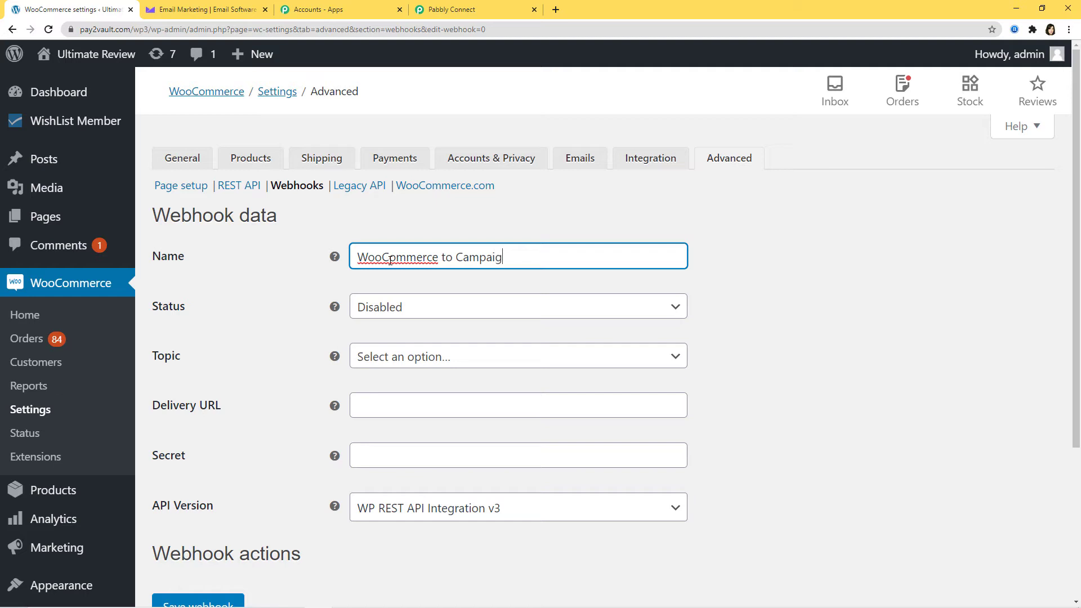
text(n Monitor)
click(513, 314)
click(368, 335)
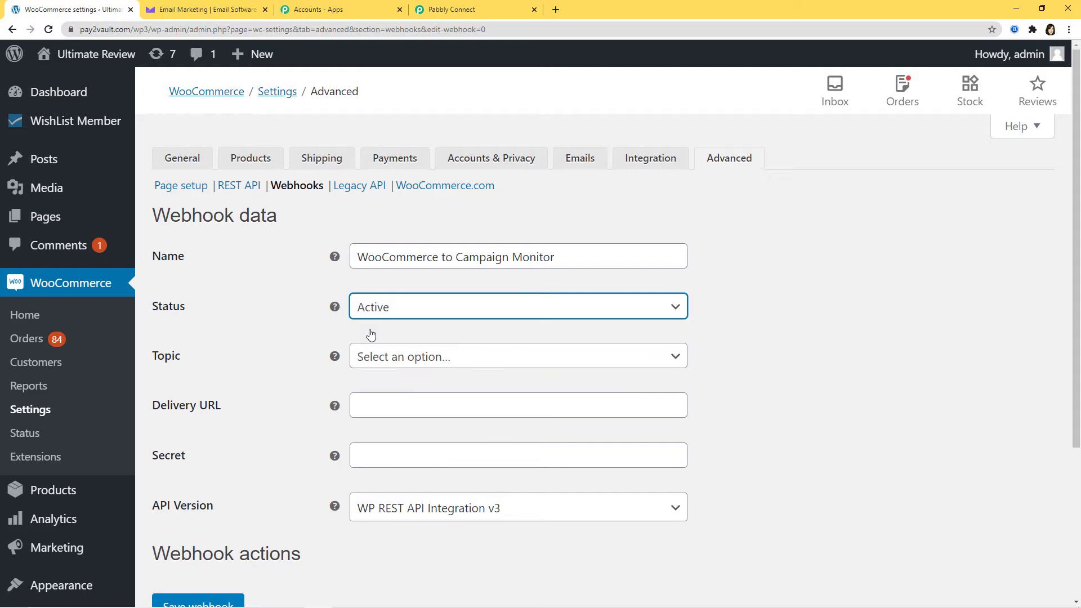
click(412, 361)
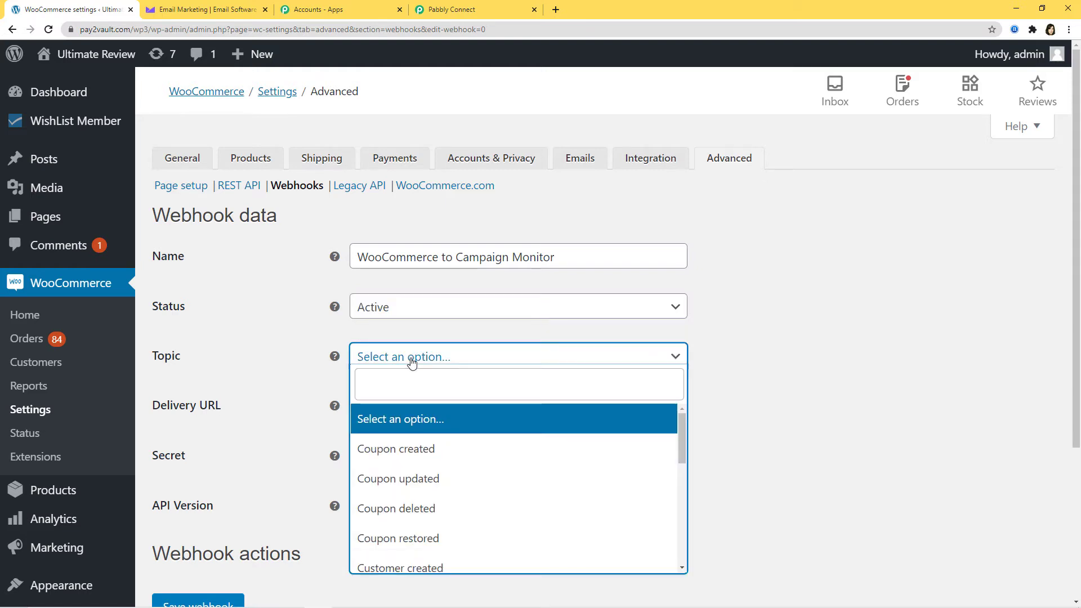
text(cus)
click(422, 426)
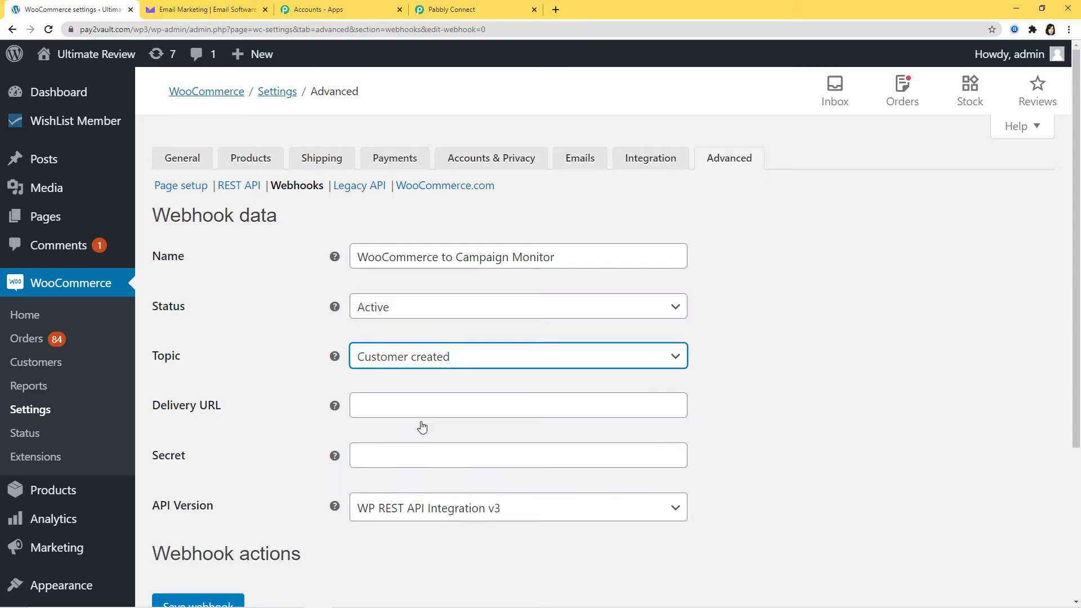
- Paste the Pabbly webhook URL as the Delivery URL and save the webhook
click(402, 405)
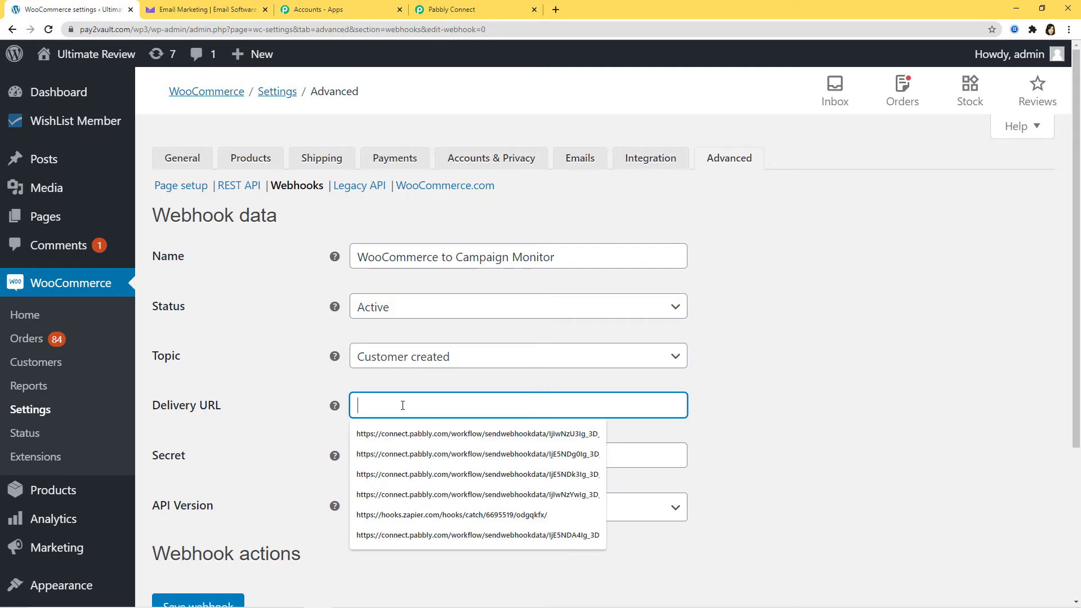
key(ctrl+v)
scroll(407, 420, down, 3)
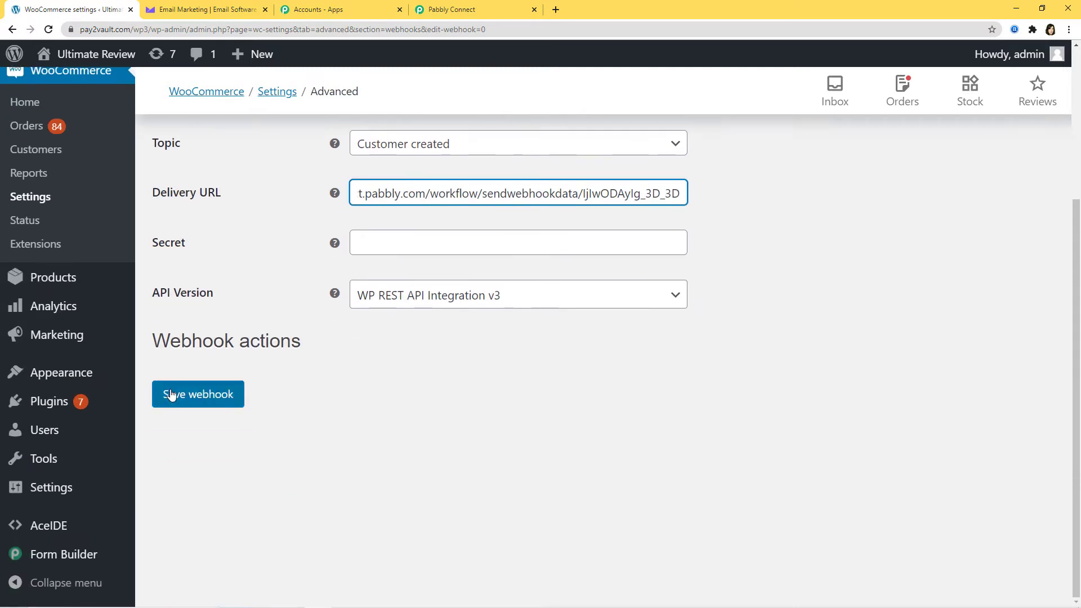
click(201, 399)
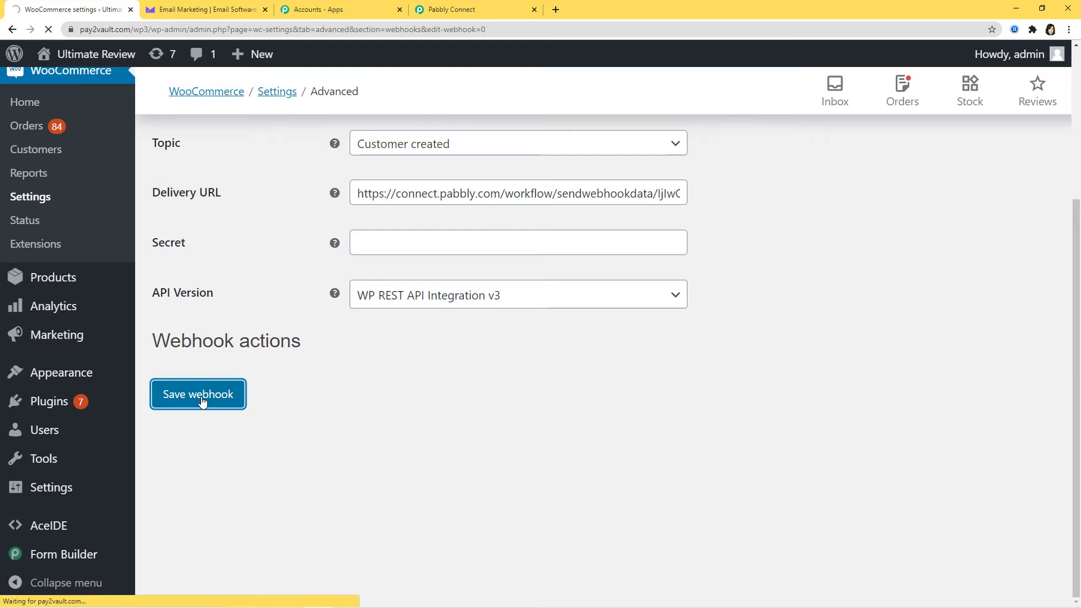
scroll(207, 402, down, 3)
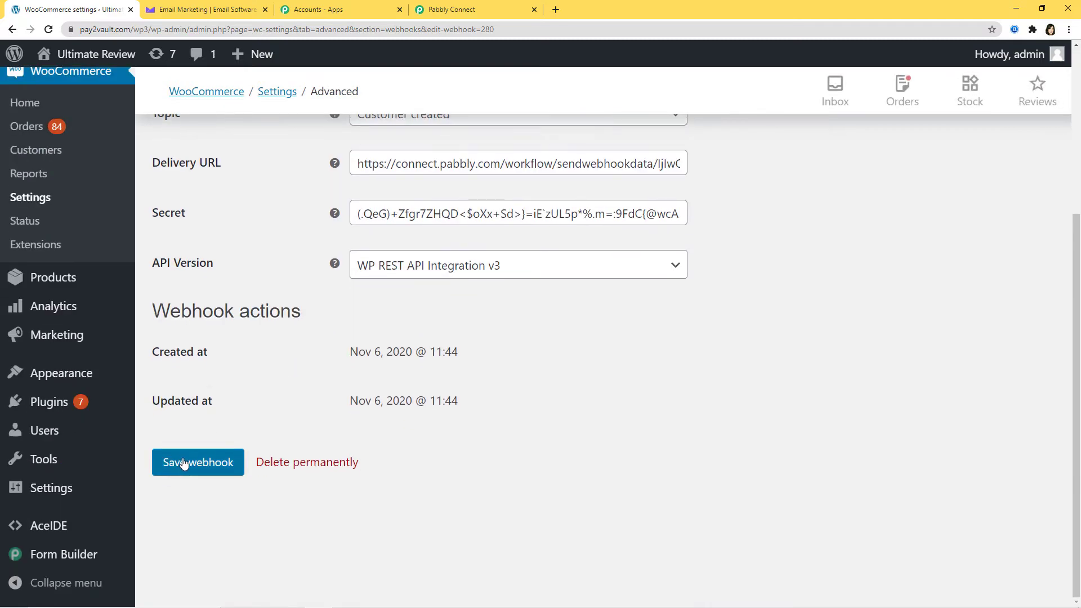
click(184, 463)
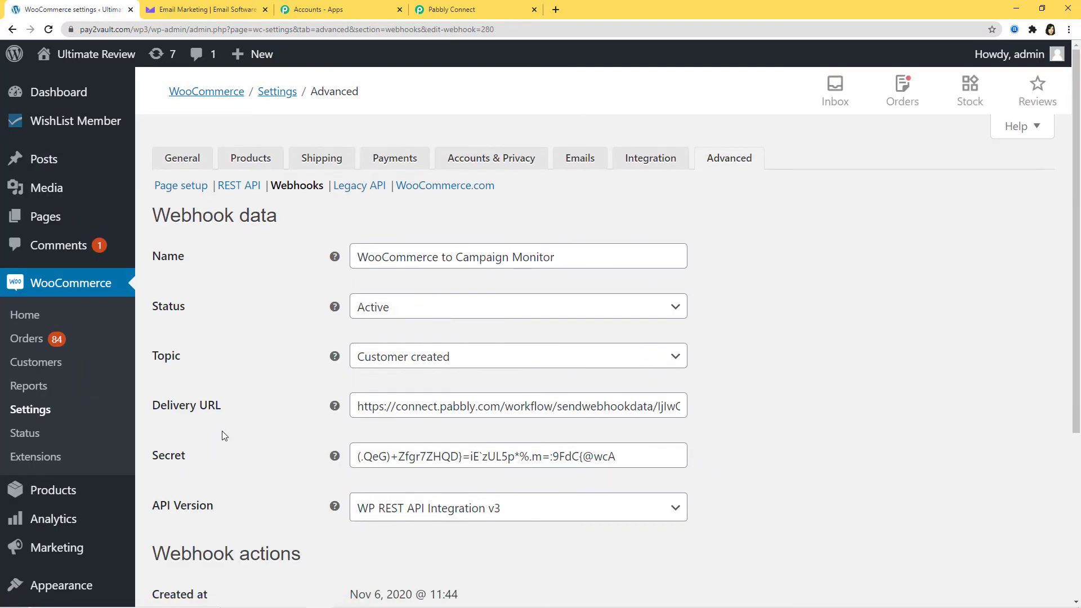
- Back in the Pabbly workflow, start capturing the webhook response for the trigger
click(483, 14)
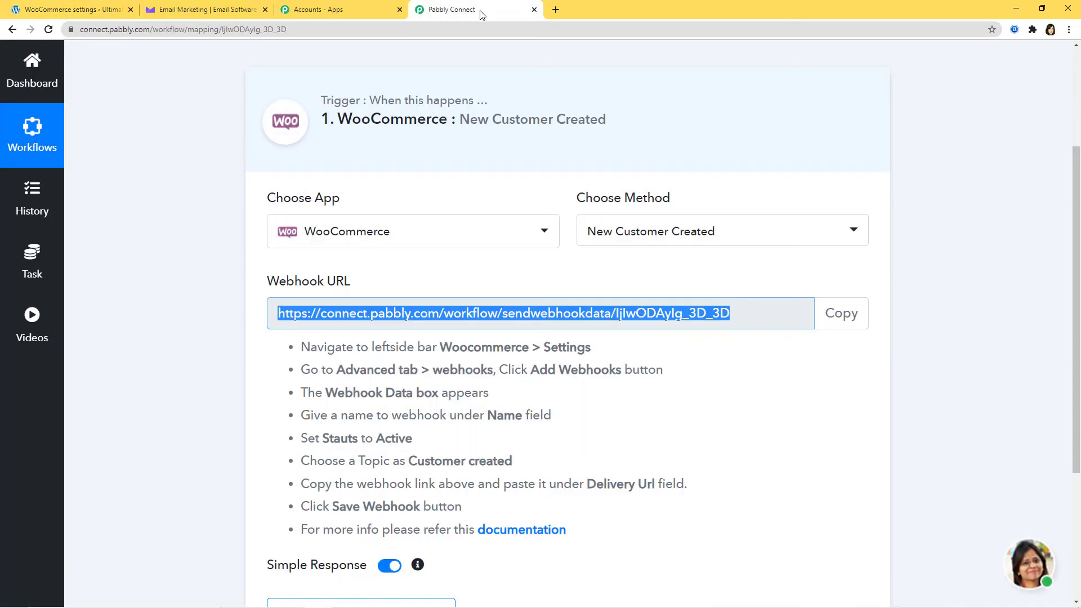
scroll(660, 370, down, 4)
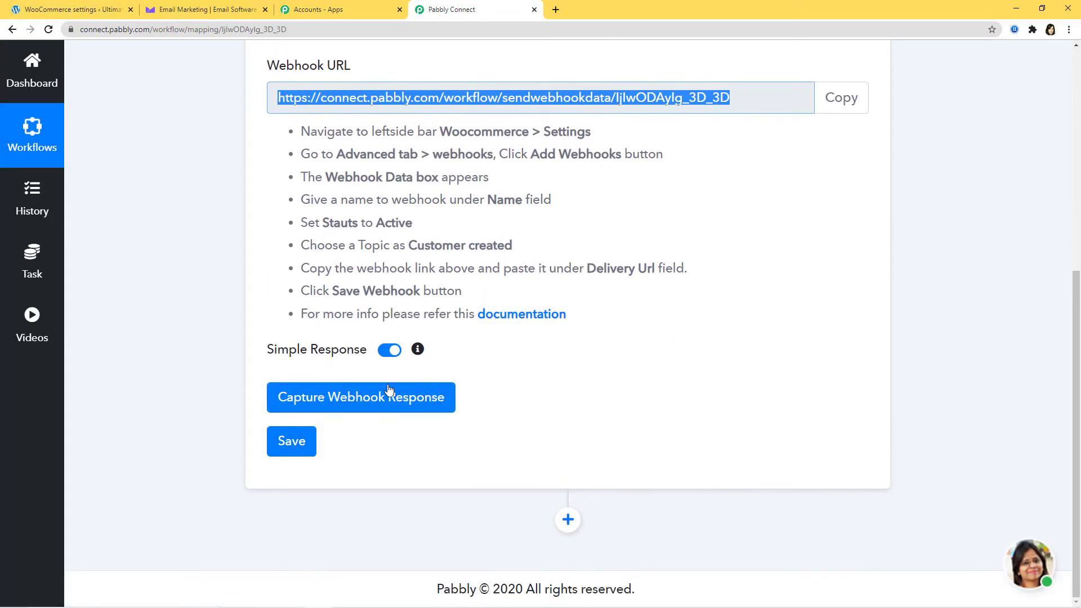
click(344, 404)
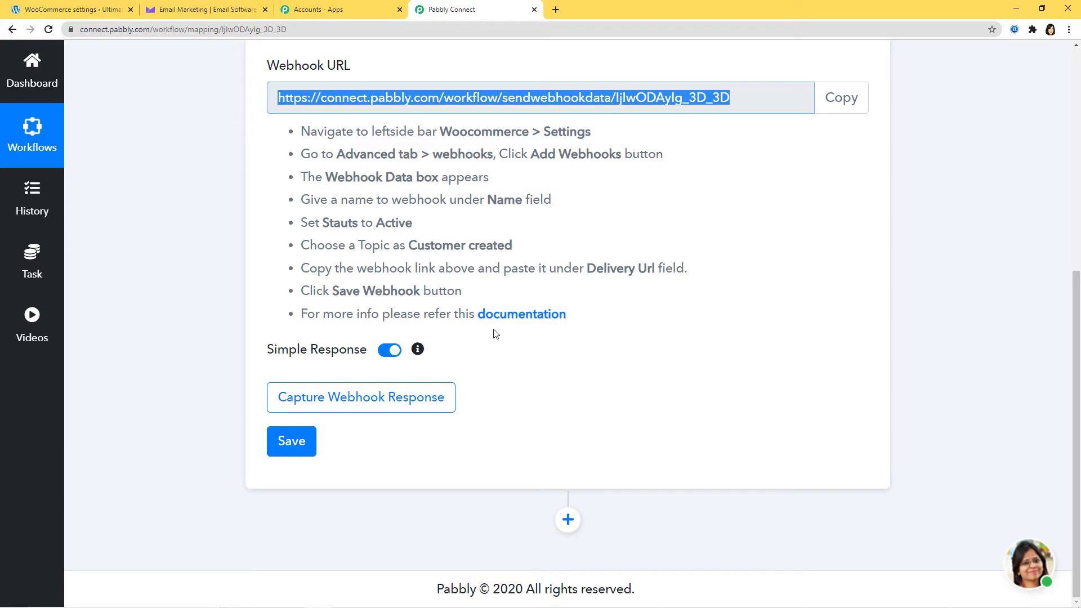
click(358, 399)
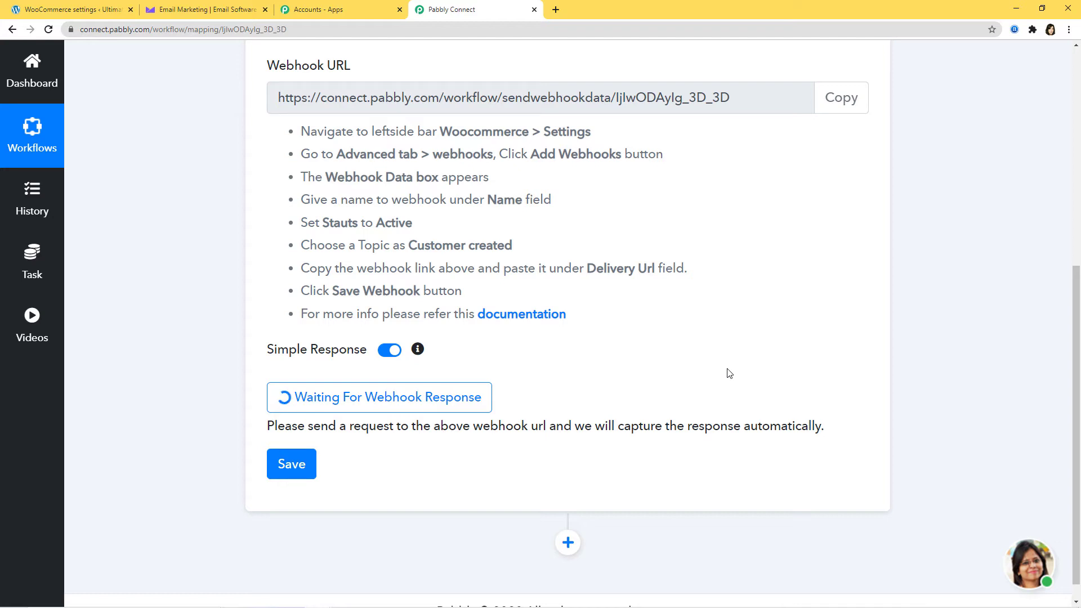
- In the incognito window, register a test user with username, e-mail, first and last name
mouse_move(312, 607)
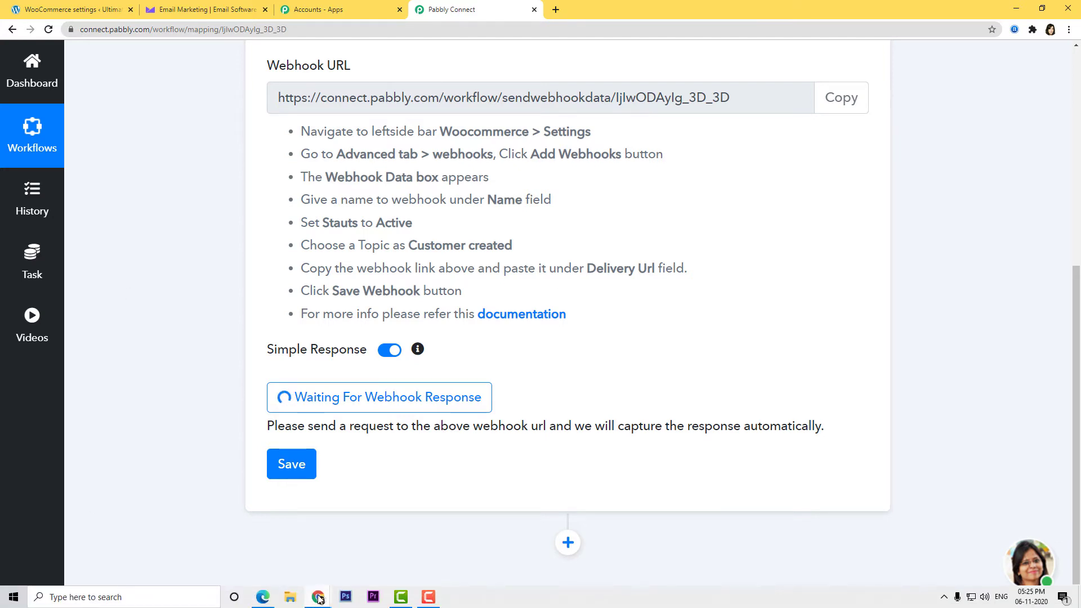
click(363, 557)
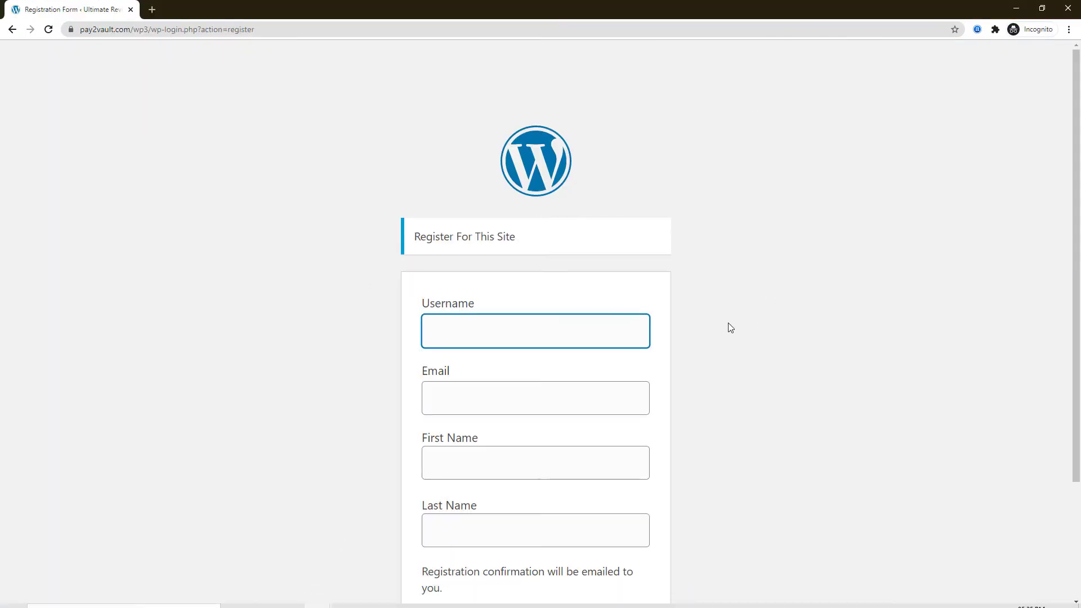
click(514, 338)
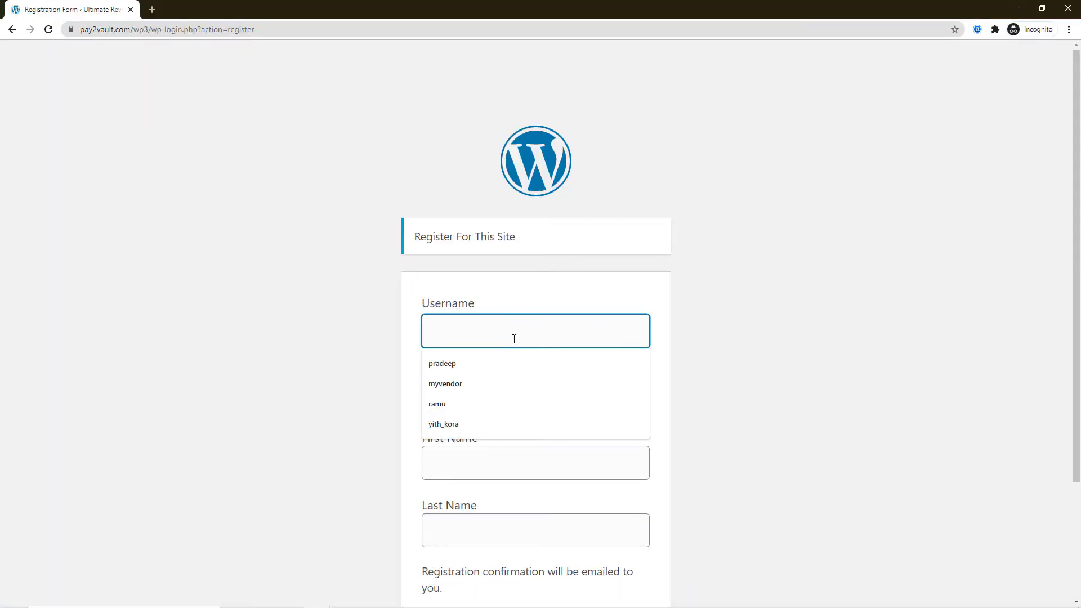
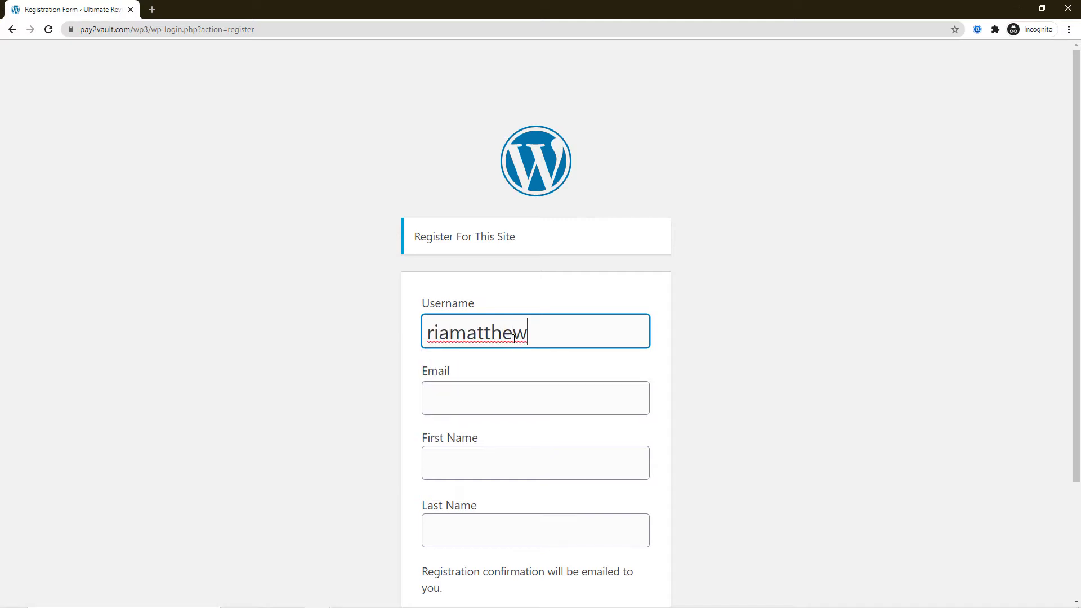
click(516, 406)
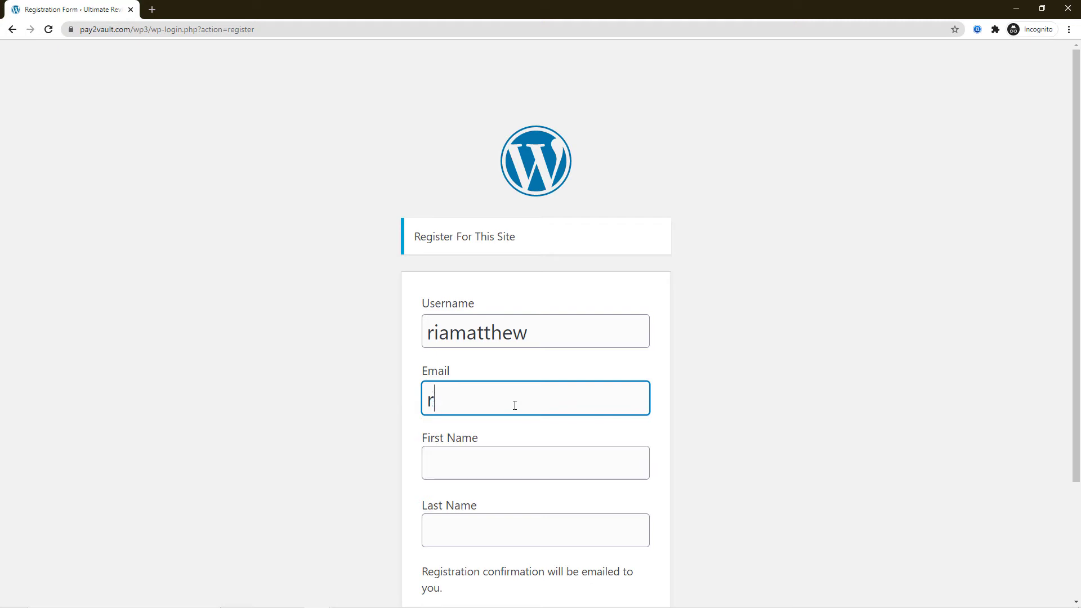
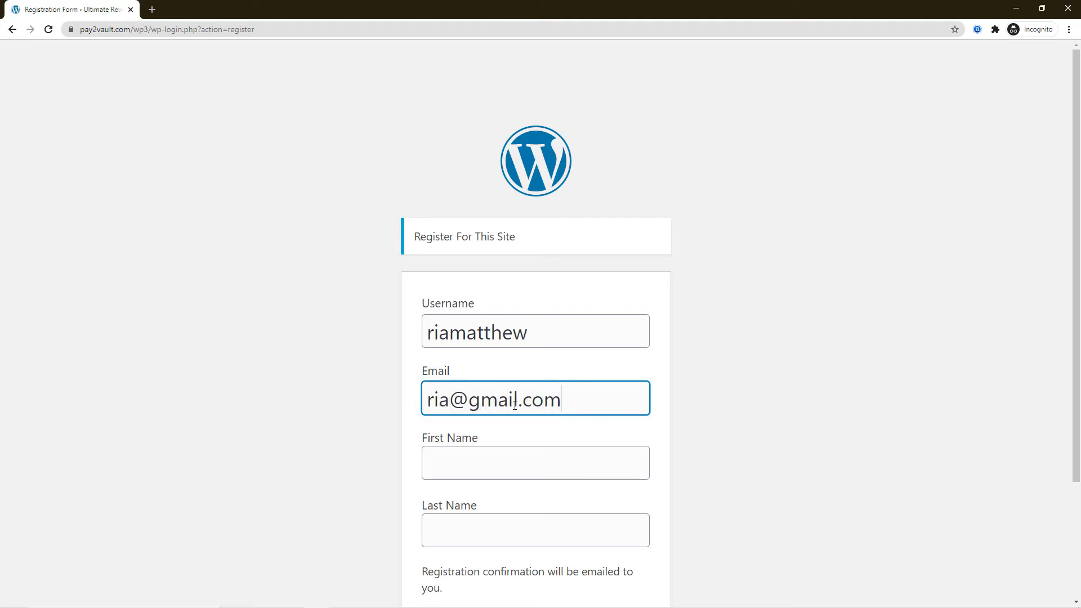
click(469, 458)
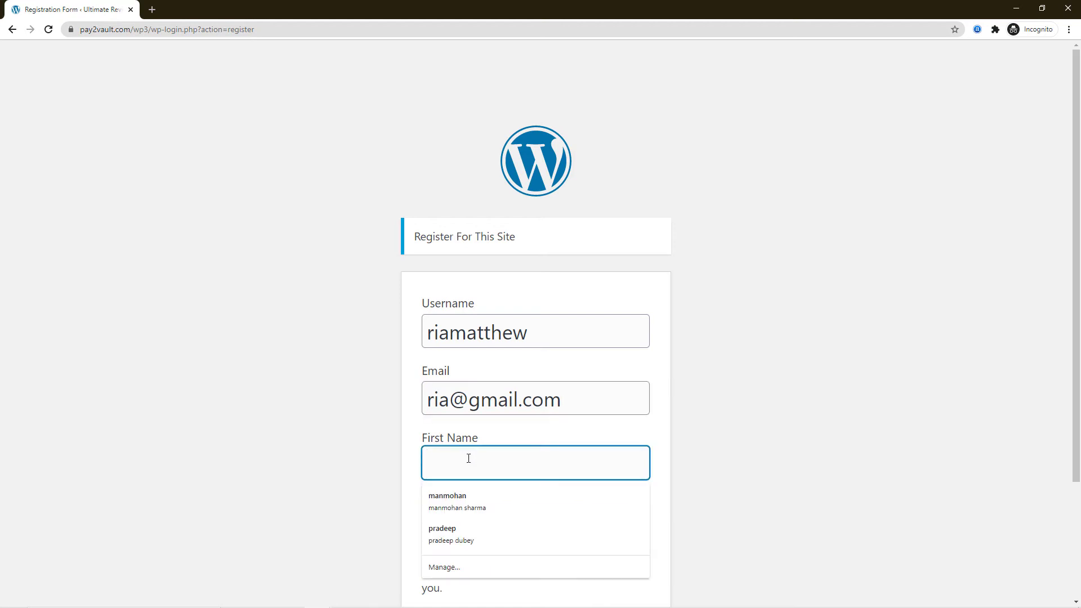
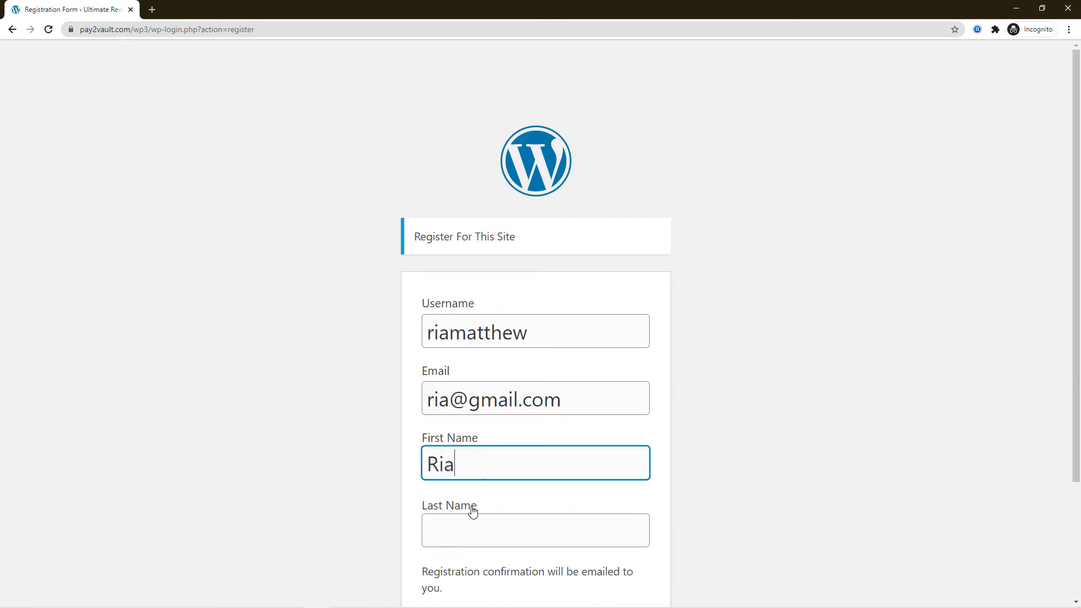
click(464, 533)
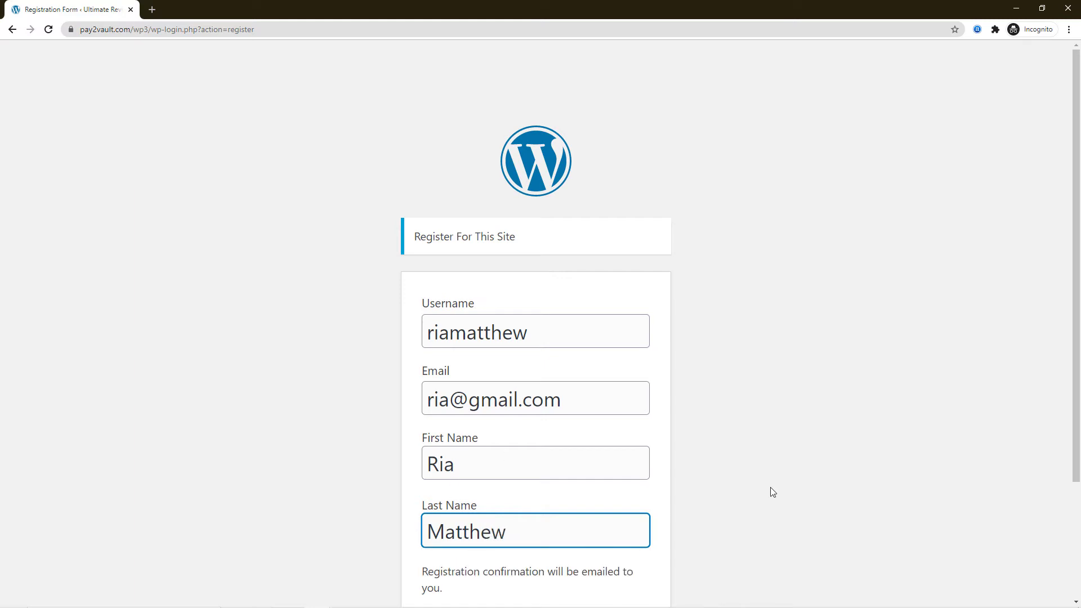
scroll(770, 492, down, 2)
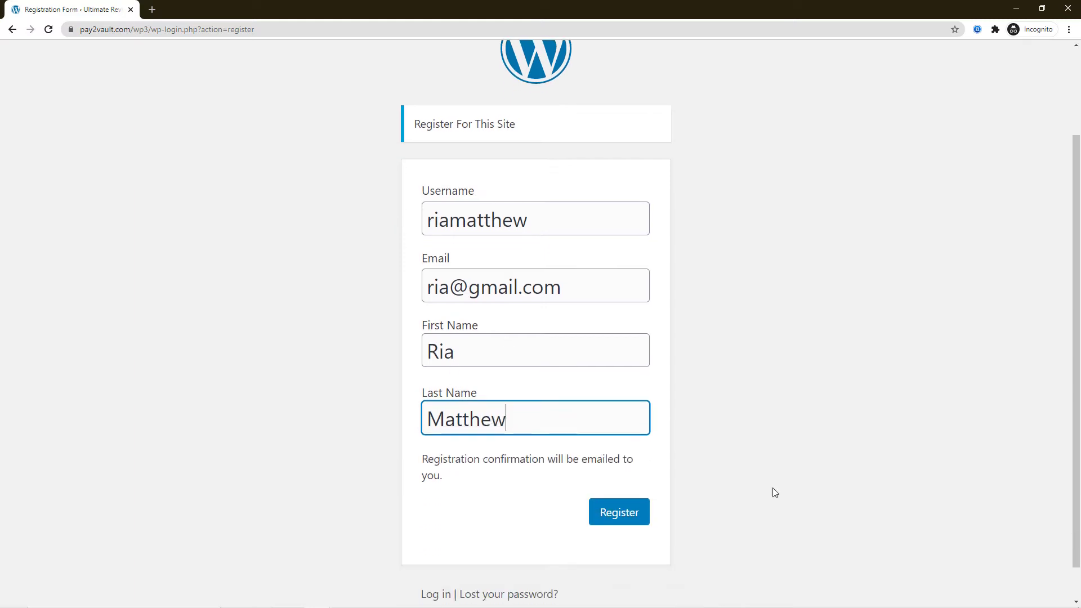
click(619, 517)
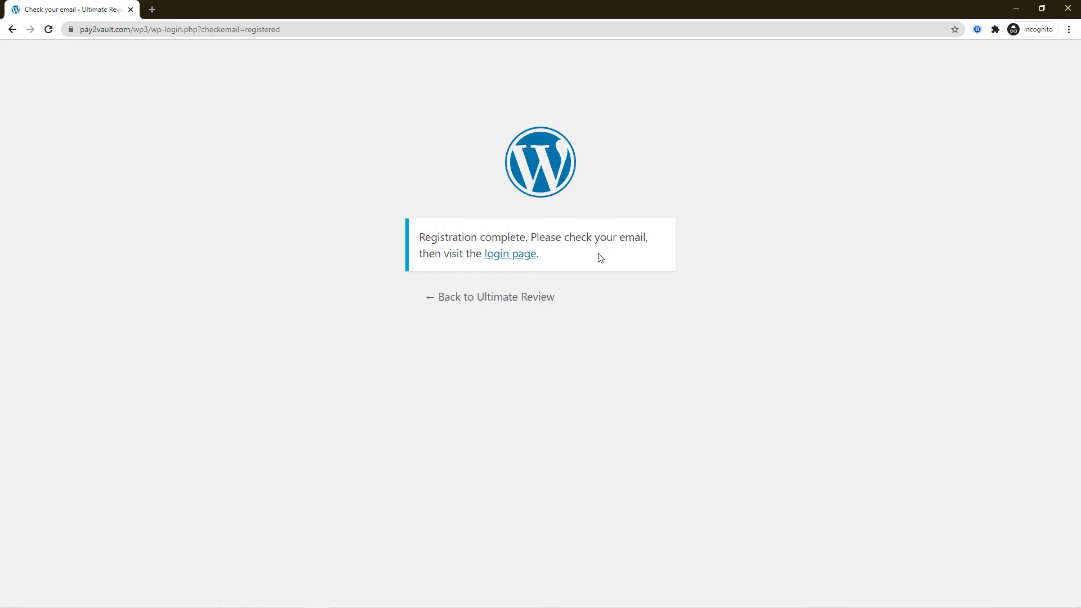
- Review the captured test customer response in Pabbly Connect, save the trigger, and confirm
mouse_move(397, 600)
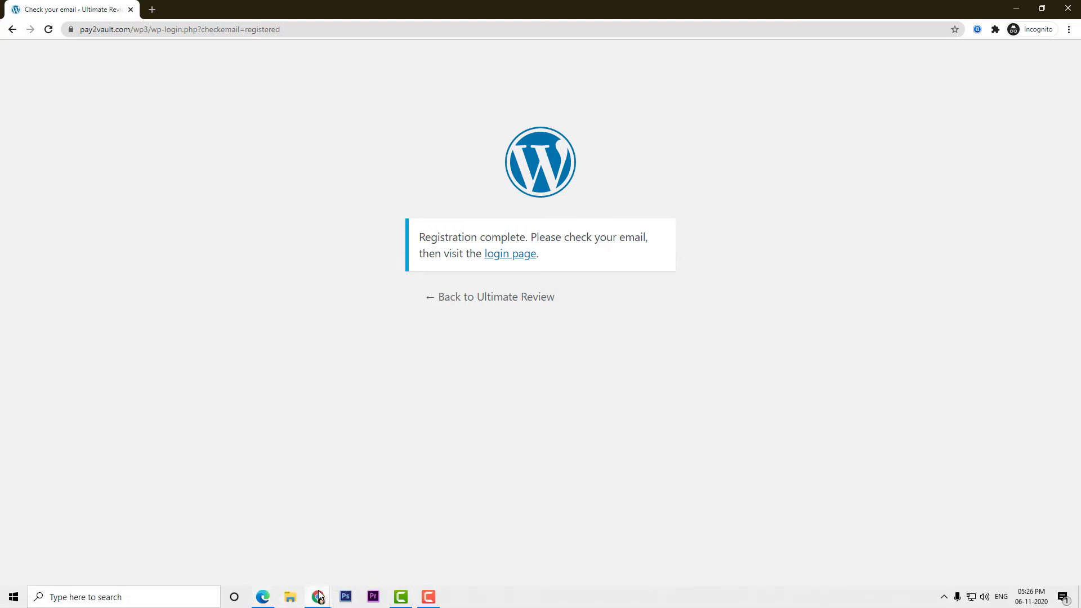
mouse_move(318, 600)
click(257, 560)
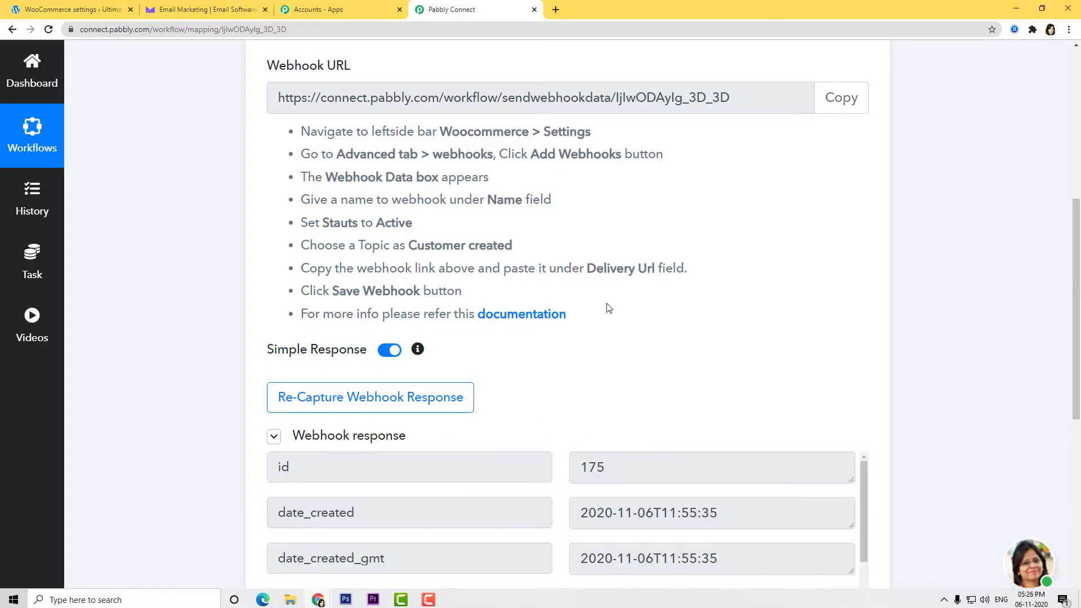
scroll(608, 306, down, 5)
scroll(929, 309, down, 2)
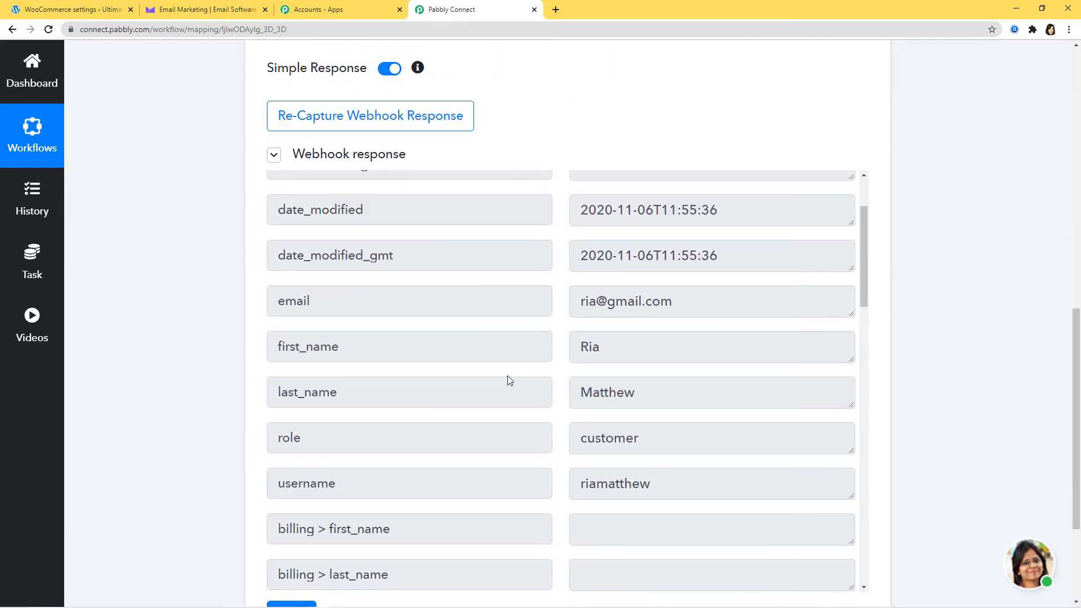
scroll(934, 361, down, 3)
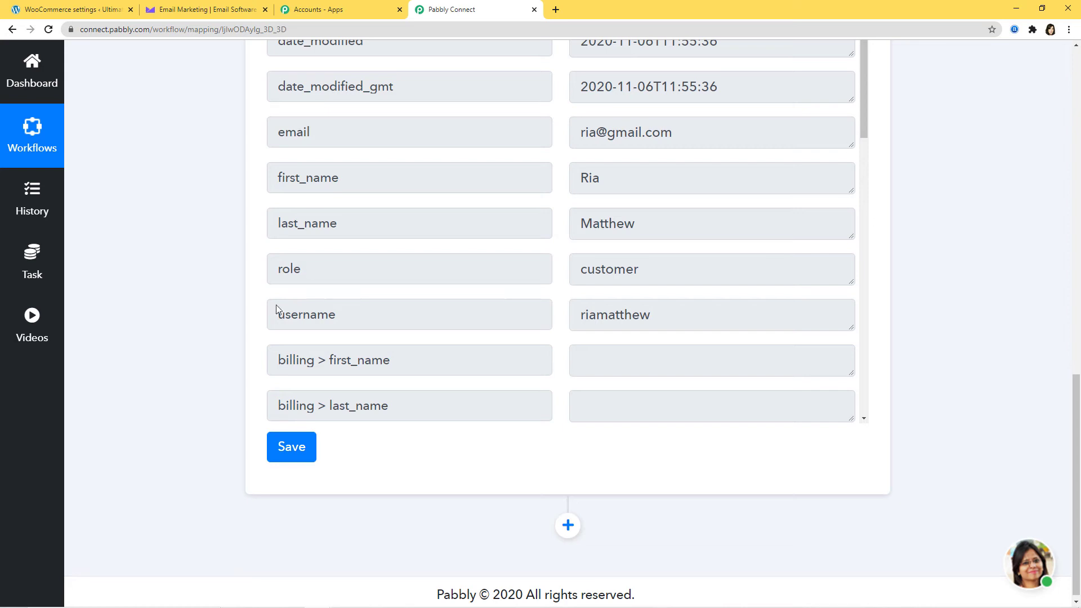
click(293, 447)
click(549, 423)
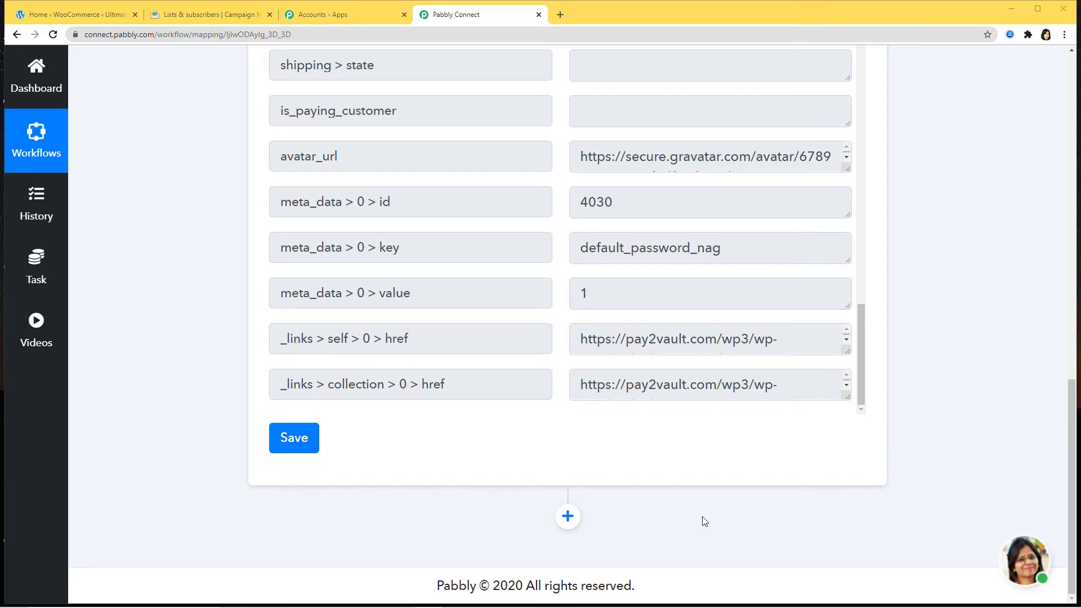
- Add an action step using Campaign Monitor with the Add Subscriber method
click(572, 515)
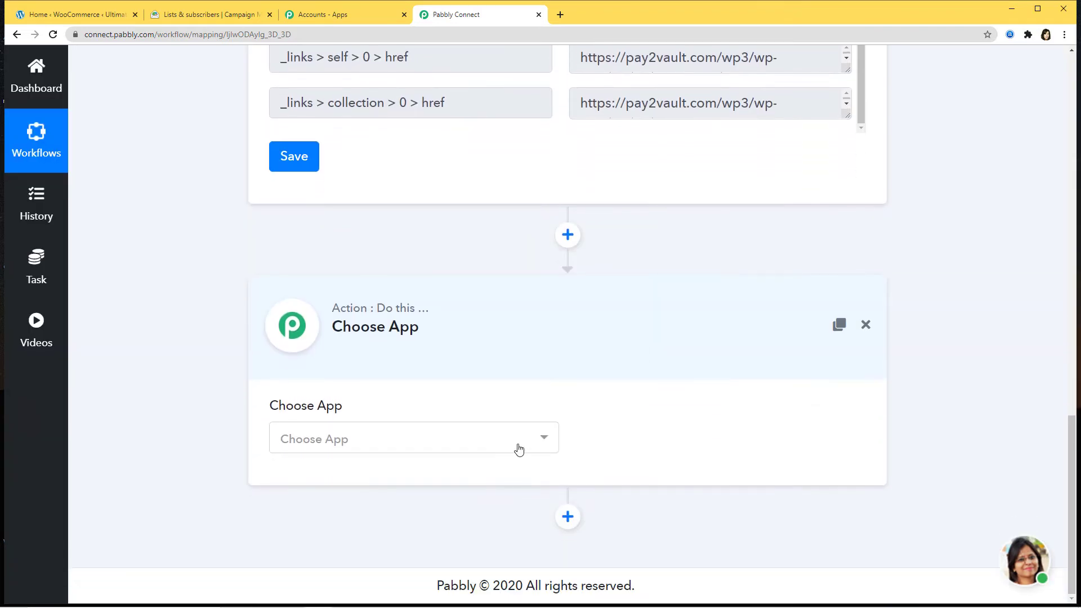
click(517, 447)
text(camp)
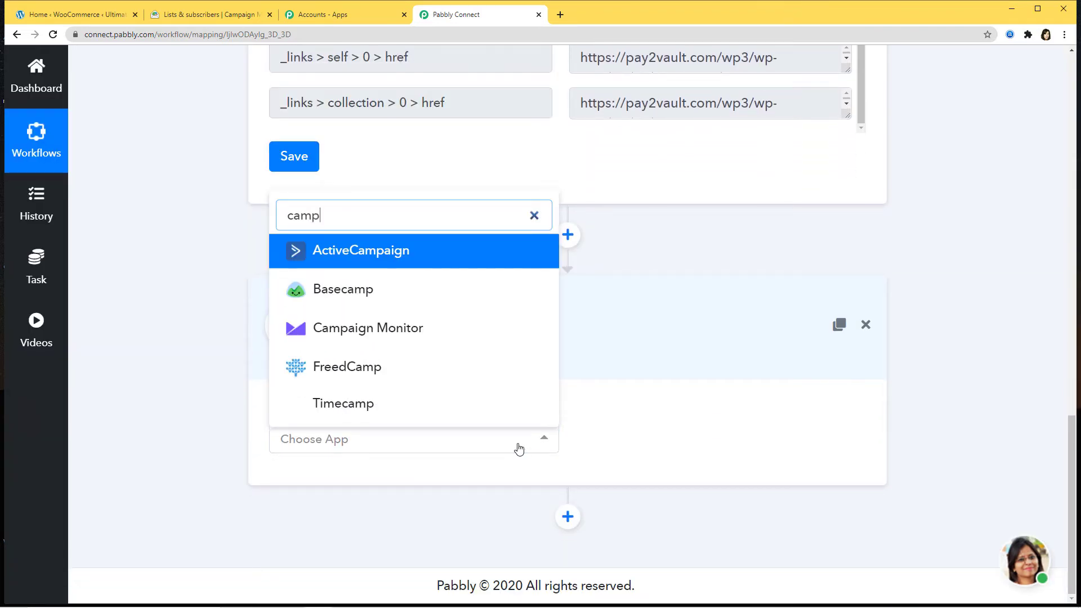
click(452, 332)
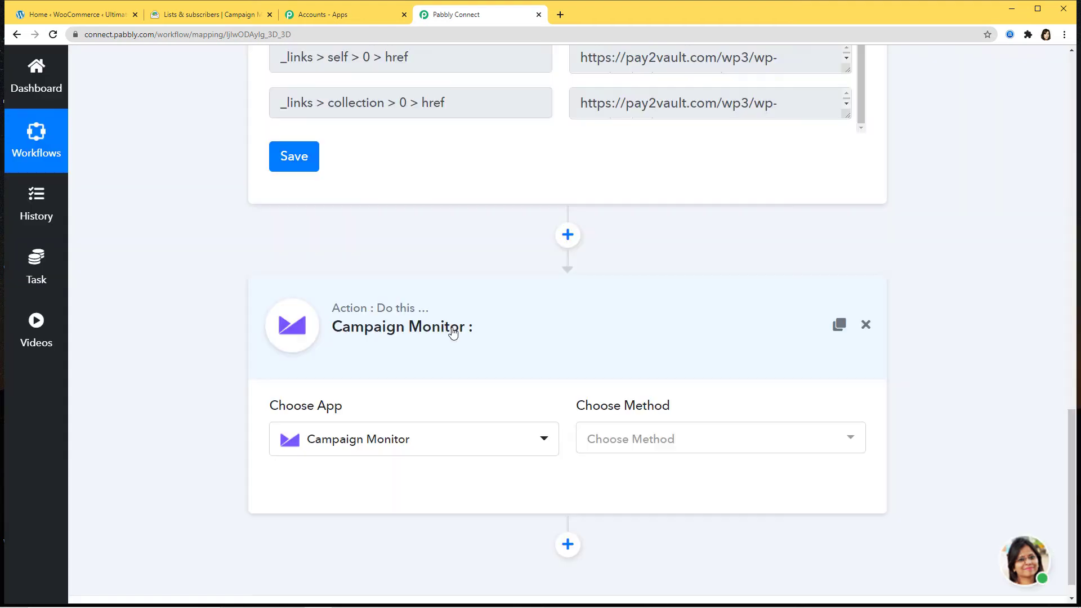
click(691, 446)
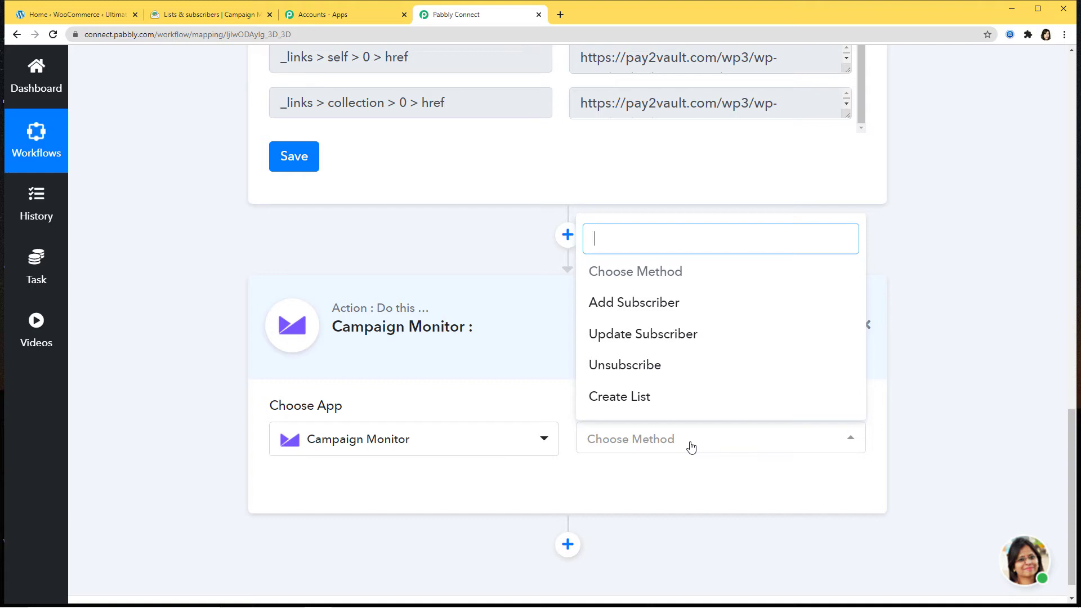
click(664, 302)
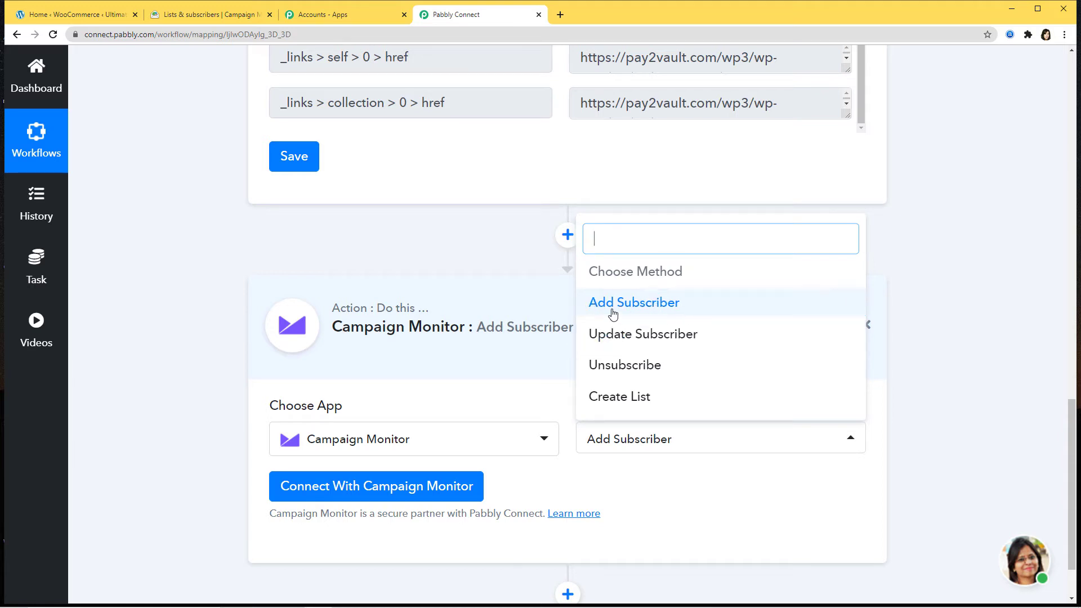
click(656, 306)
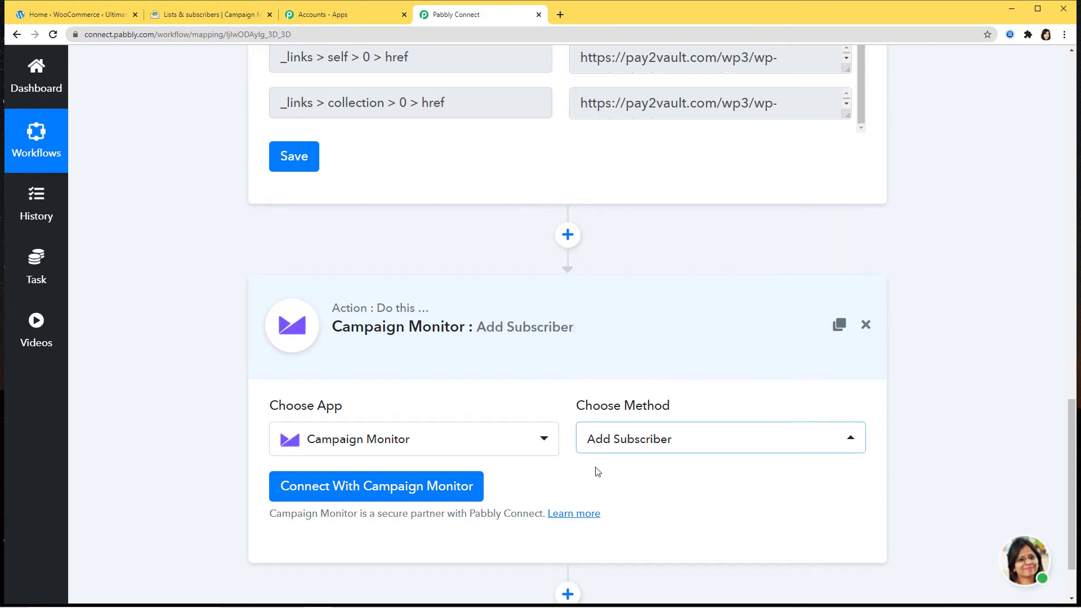
scroll(596, 467, down, 2)
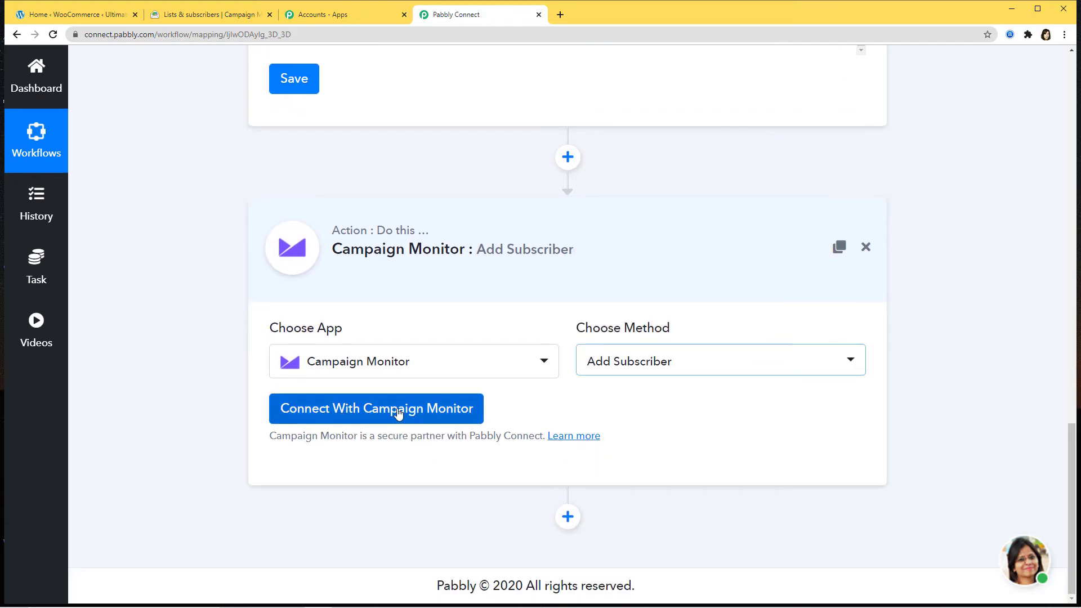
- Start a new Campaign Monitor connection and focus the empty API Key field
click(397, 411)
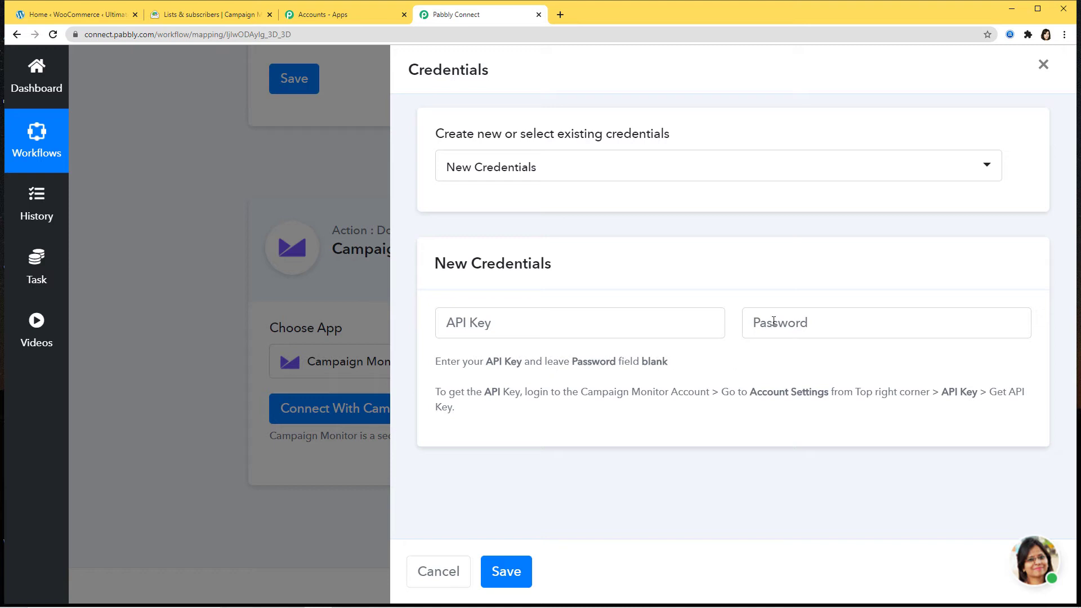
click(525, 324)
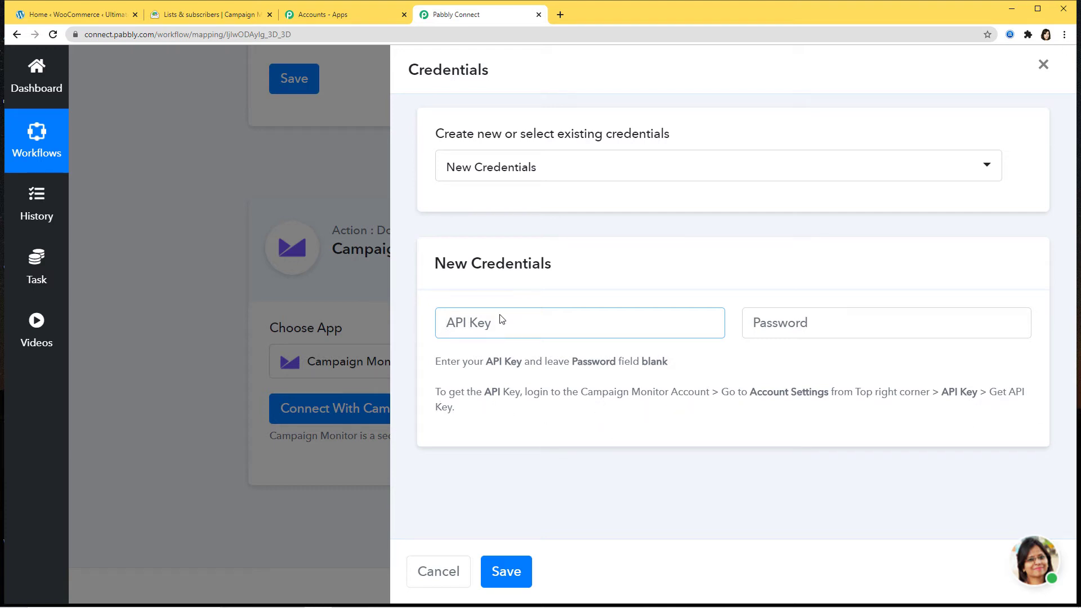
click(220, 16)
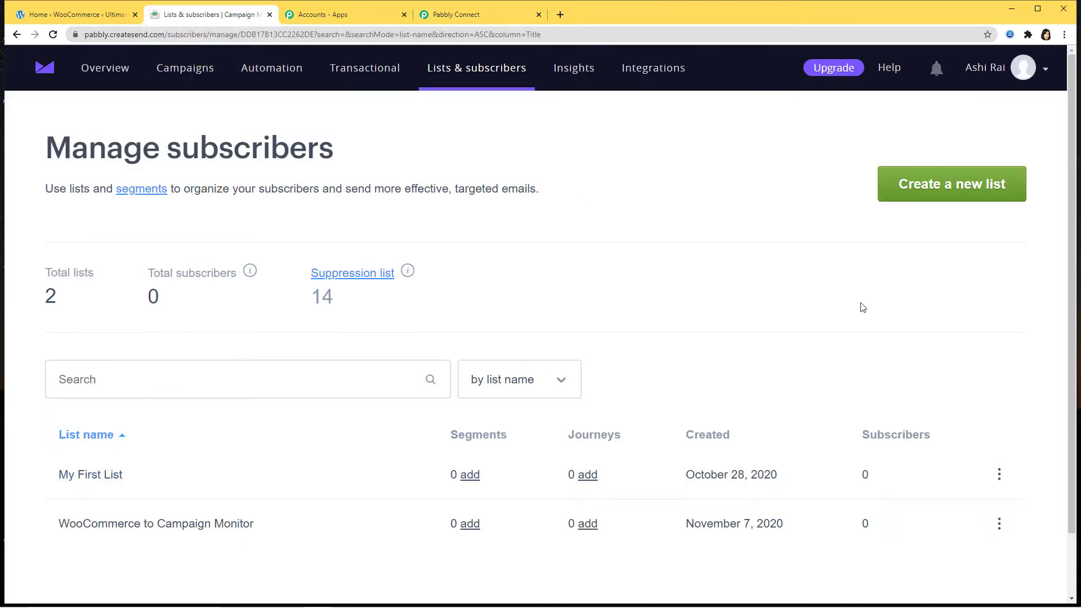
click(1007, 79)
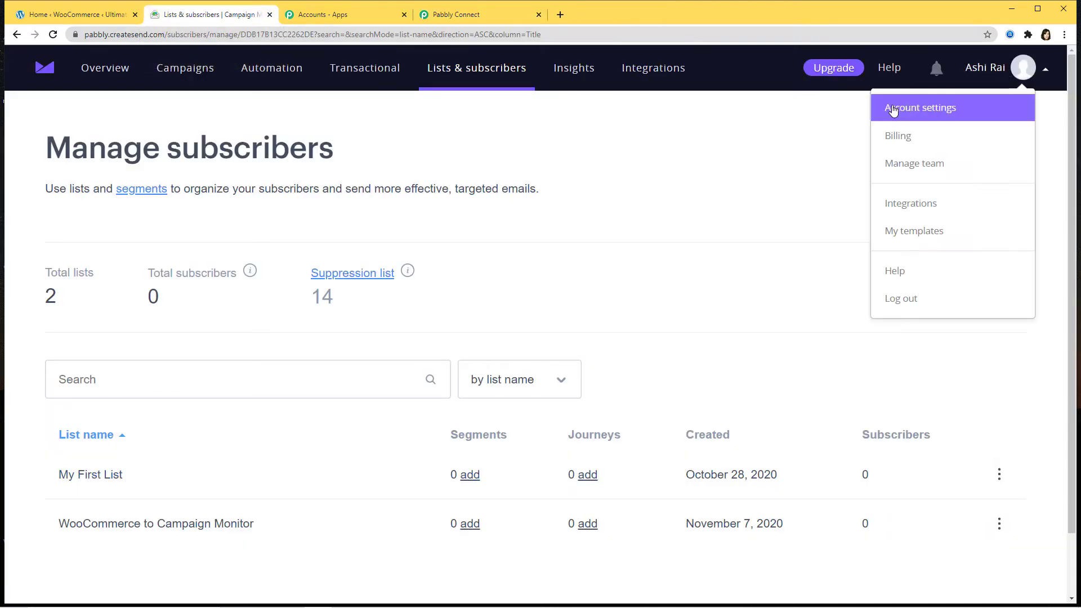
click(915, 111)
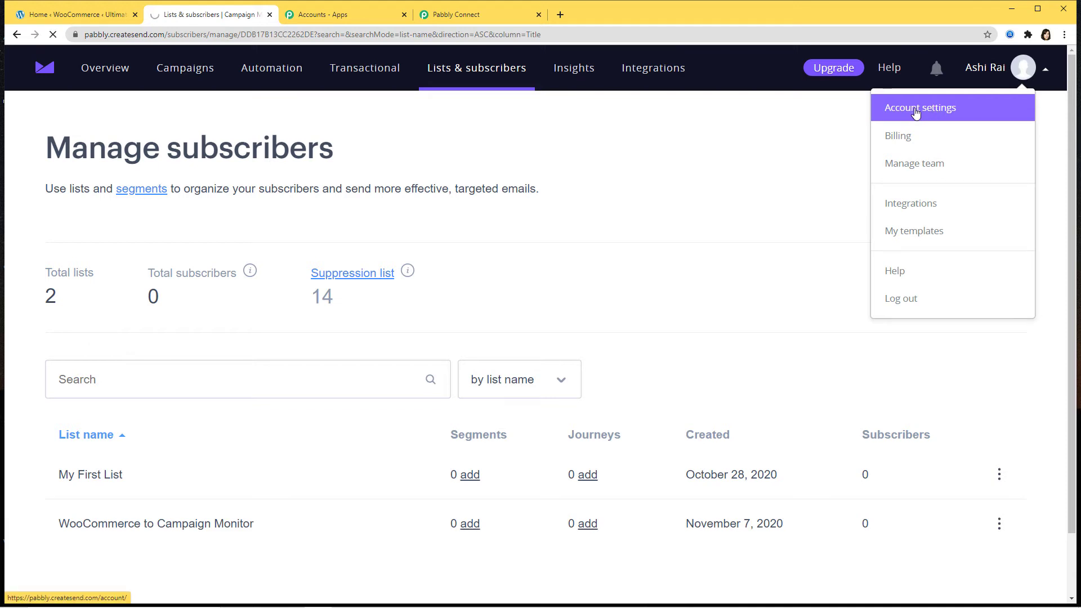
scroll(653, 251, down, 5)
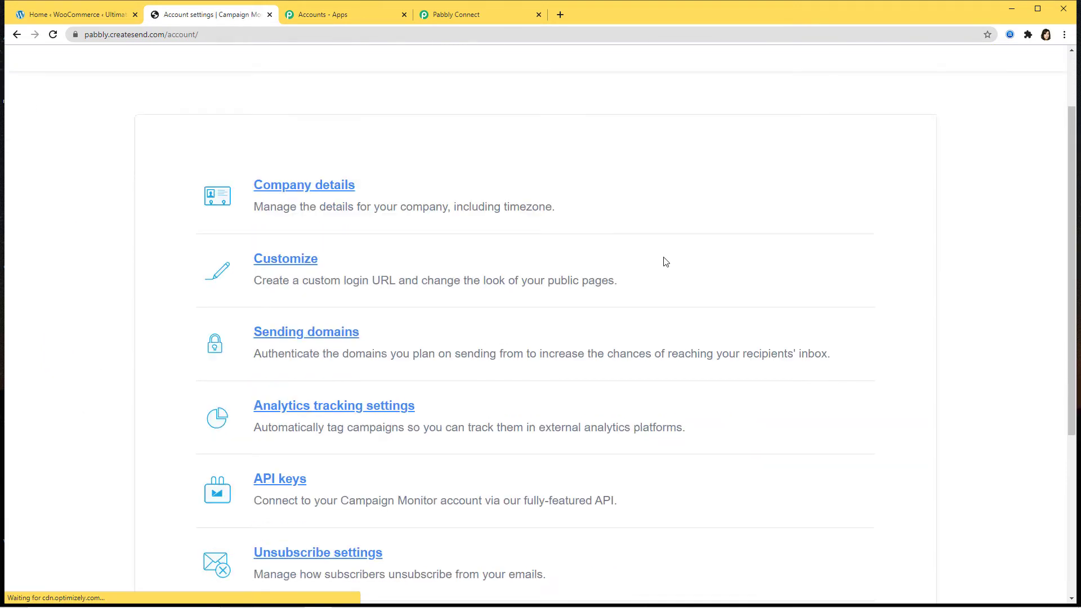
click(283, 288)
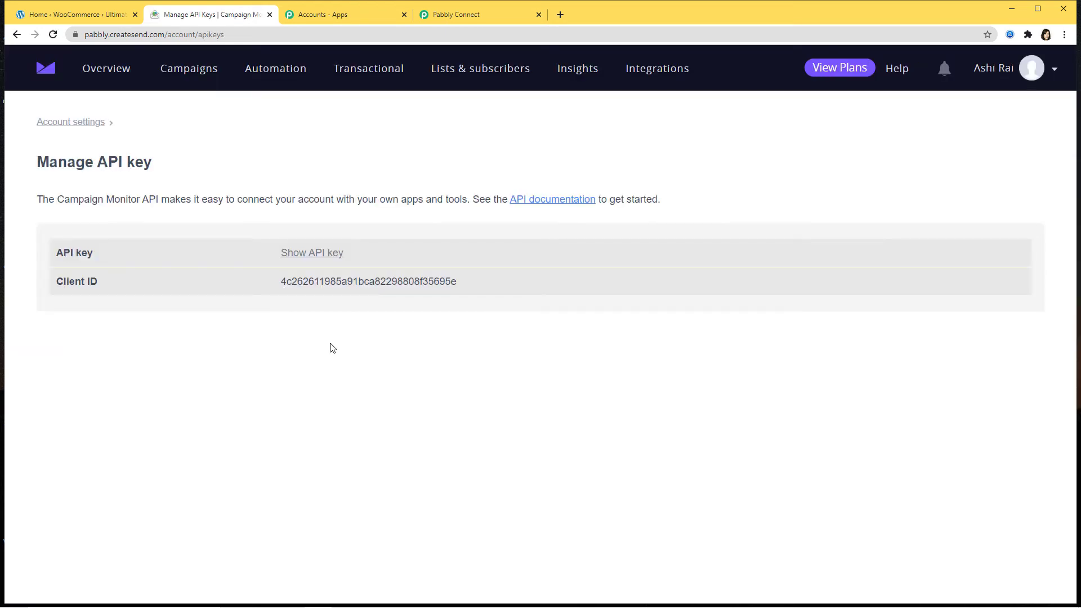
- Reveal the API key by confirming the account password, then select it and return to Pabbly
click(320, 255)
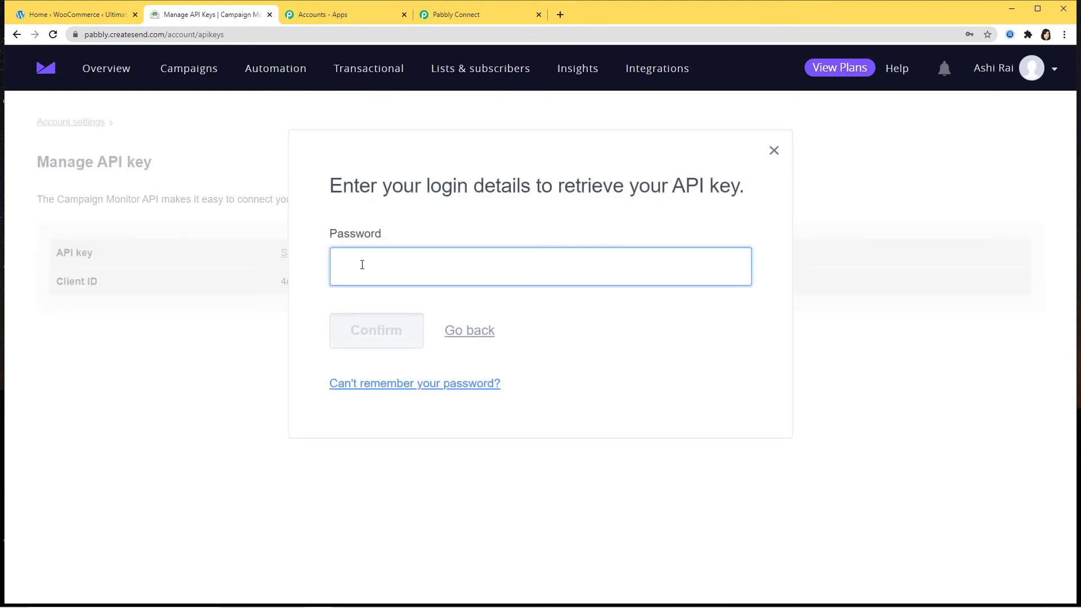
text(••••••)
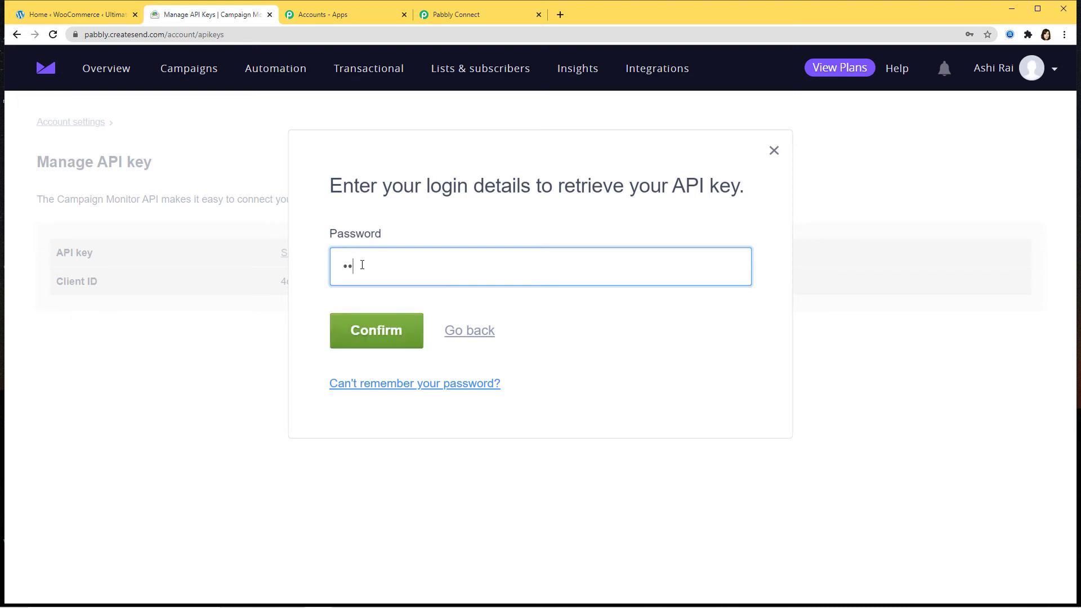
text(••••••)
click(354, 330)
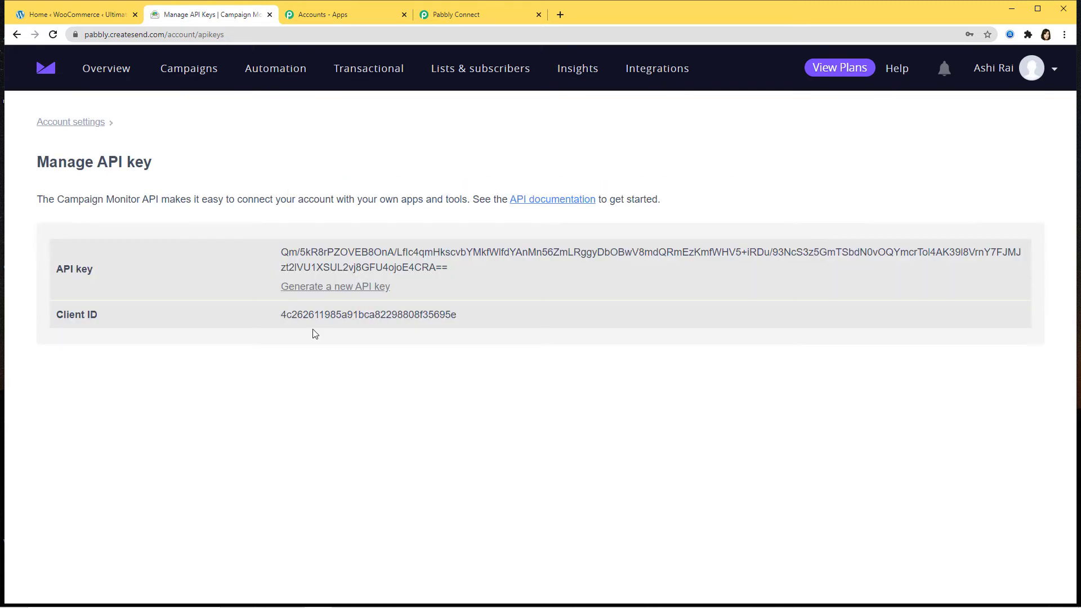
triple_click(451, 270)
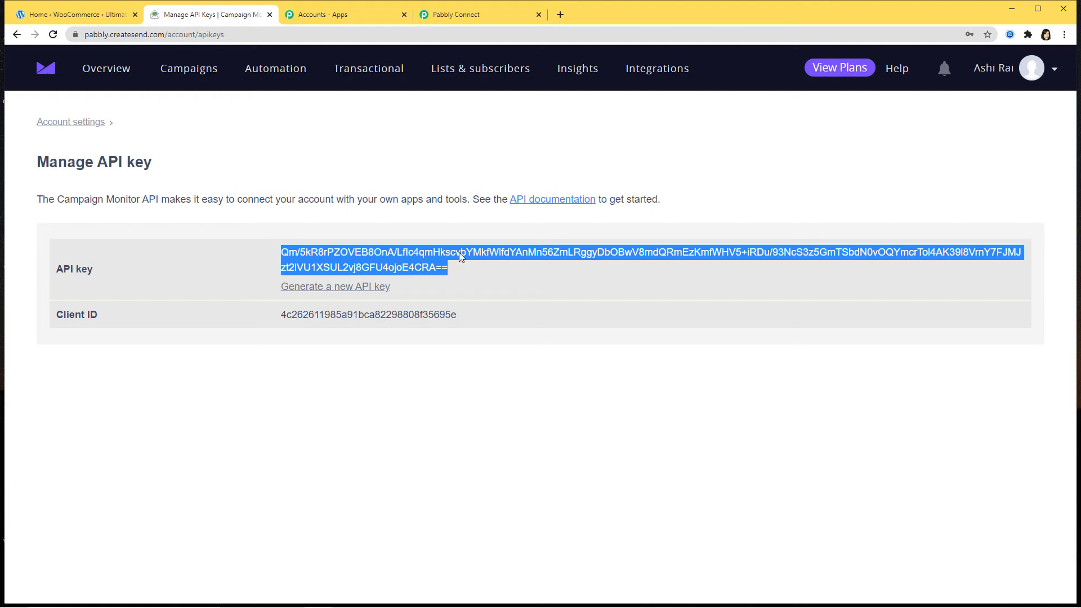
click(482, 18)
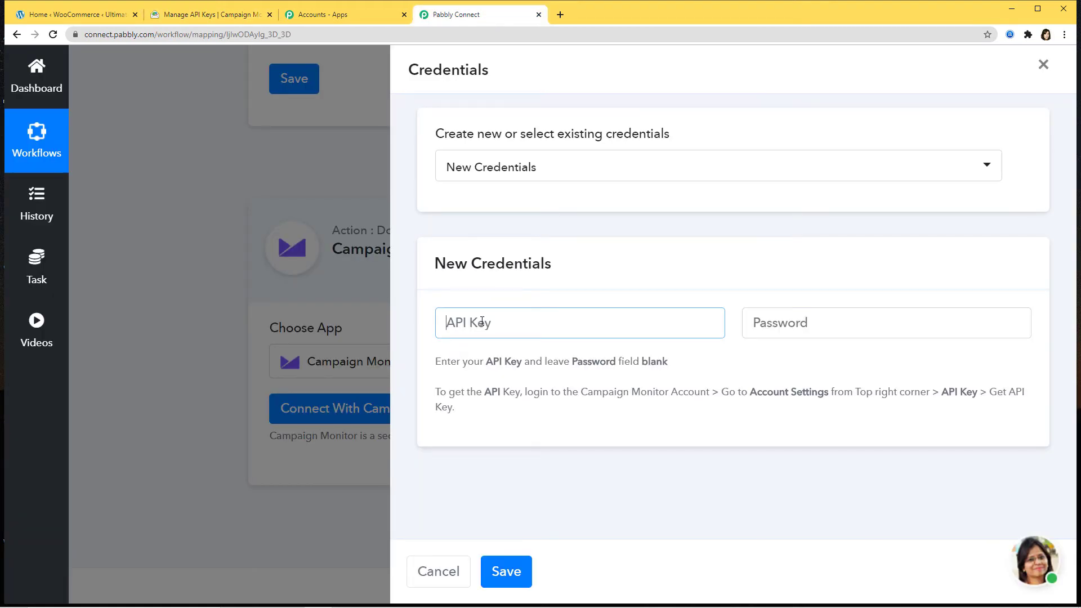
- Paste the copied API key, leave Password blank, and save the Campaign Monitor connection
key(ctrl+v)
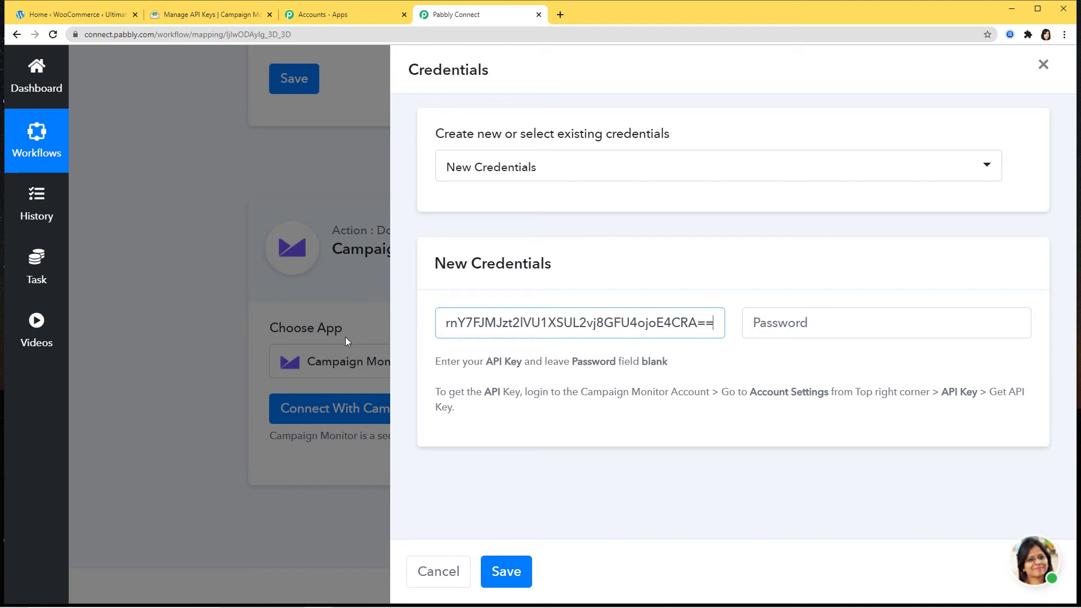
click(517, 578)
scroll(692, 418, down, 3)
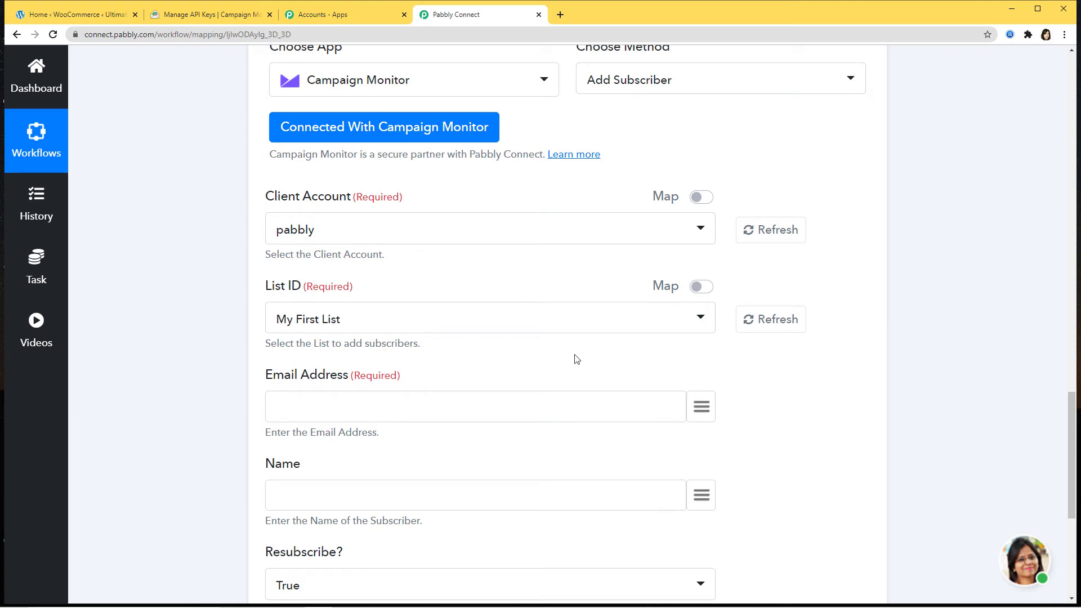
- Choose pabbly as the Client Account, then go back to Campaign Monitor's API key page
scroll(530, 435, down, 1)
scroll(437, 307, down, 4)
scroll(856, 415, up, 13)
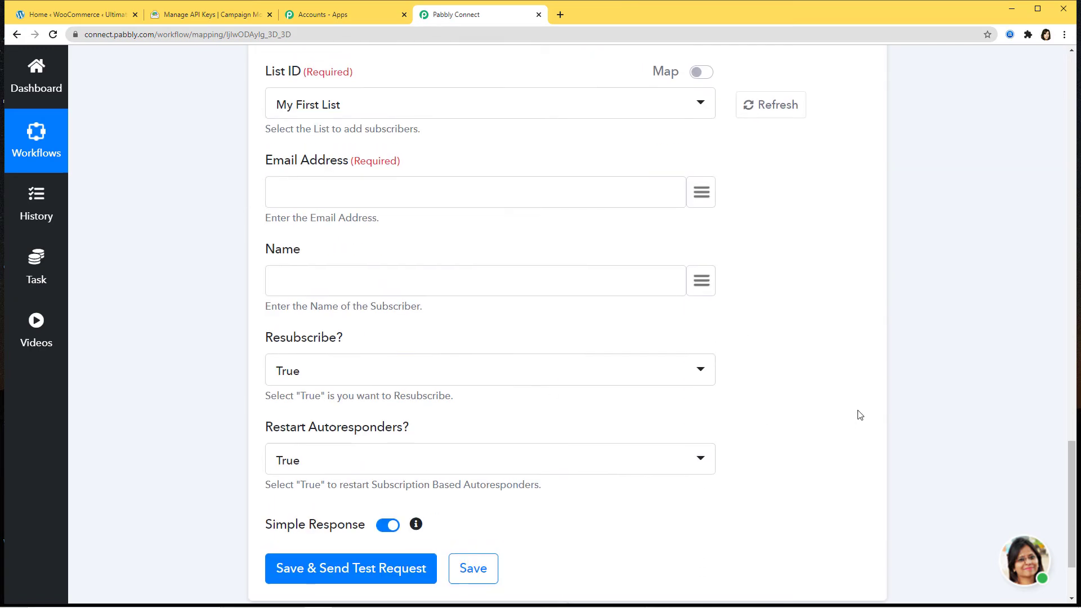
scroll(859, 414, up, 3)
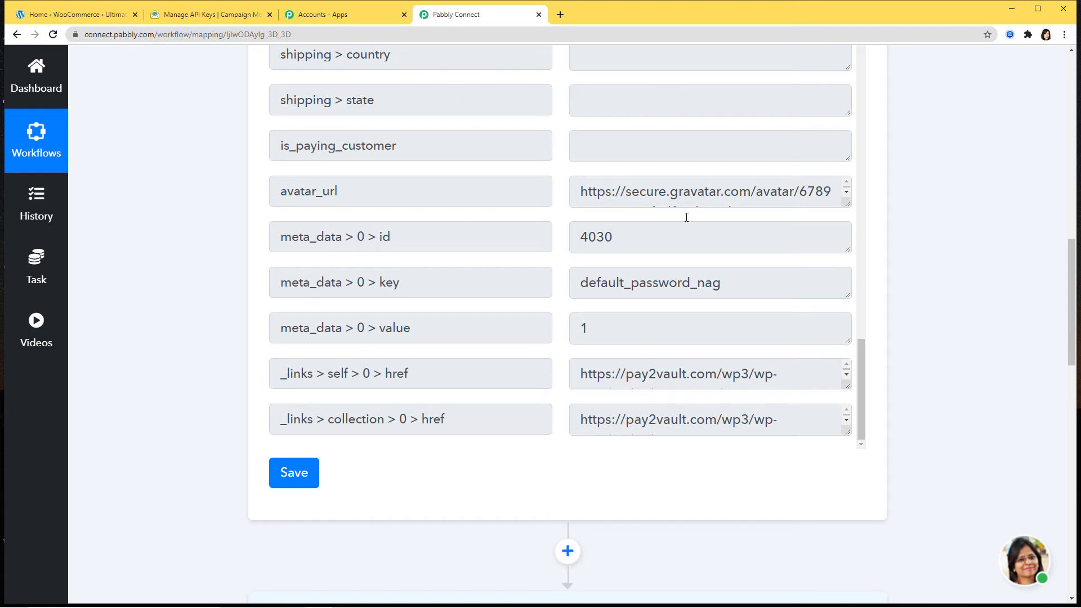
scroll(952, 477, down, 12)
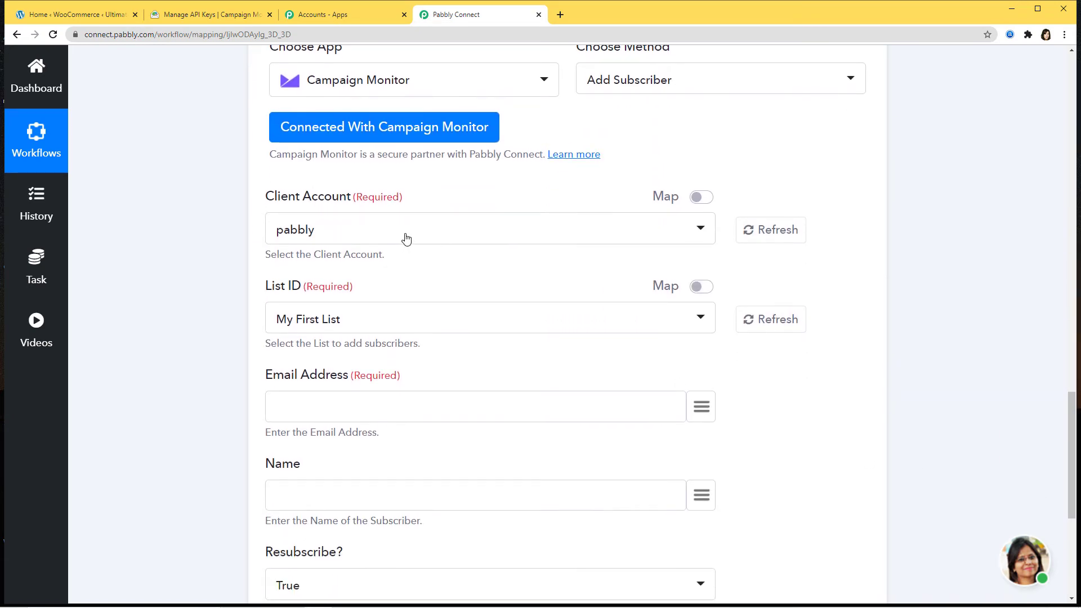
click(404, 239)
click(292, 305)
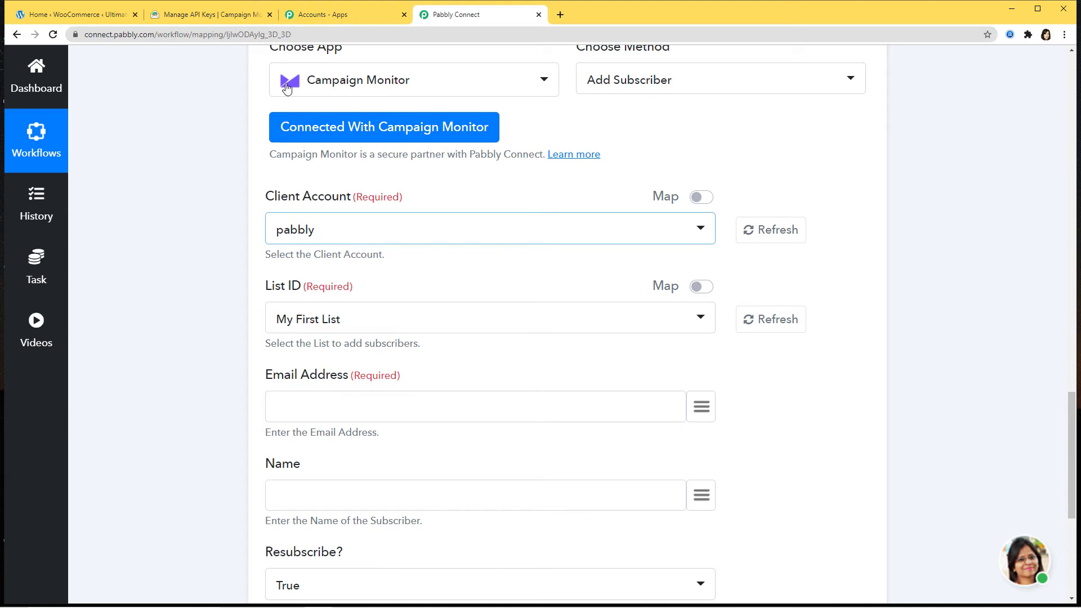
click(227, 16)
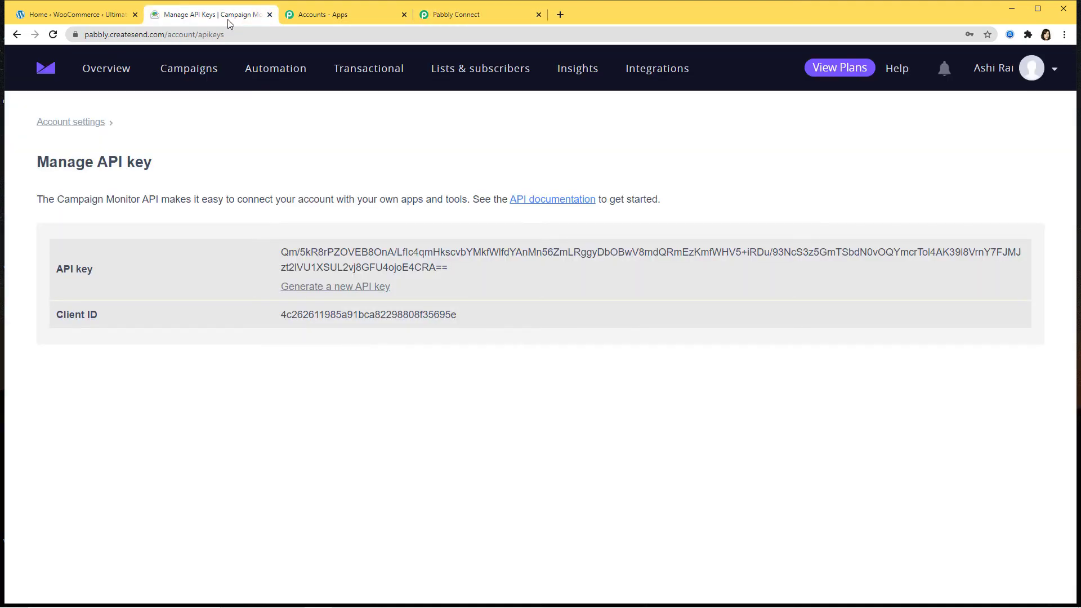
- Review Campaign Monitor's lists, then set the List ID to WooCommerce to Campaign Monitor
click(484, 69)
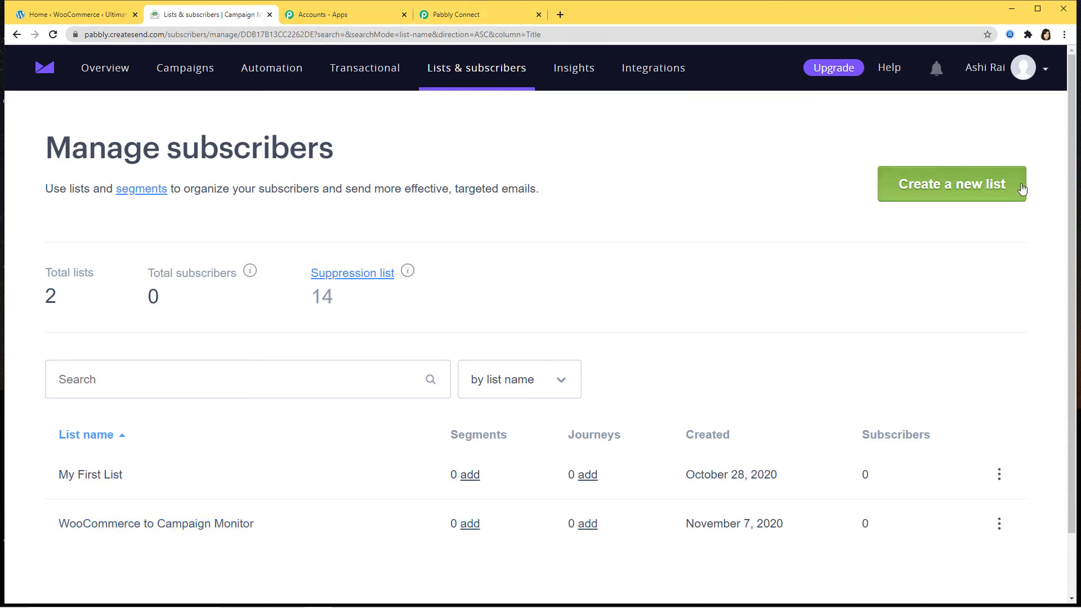
click(481, 15)
click(515, 325)
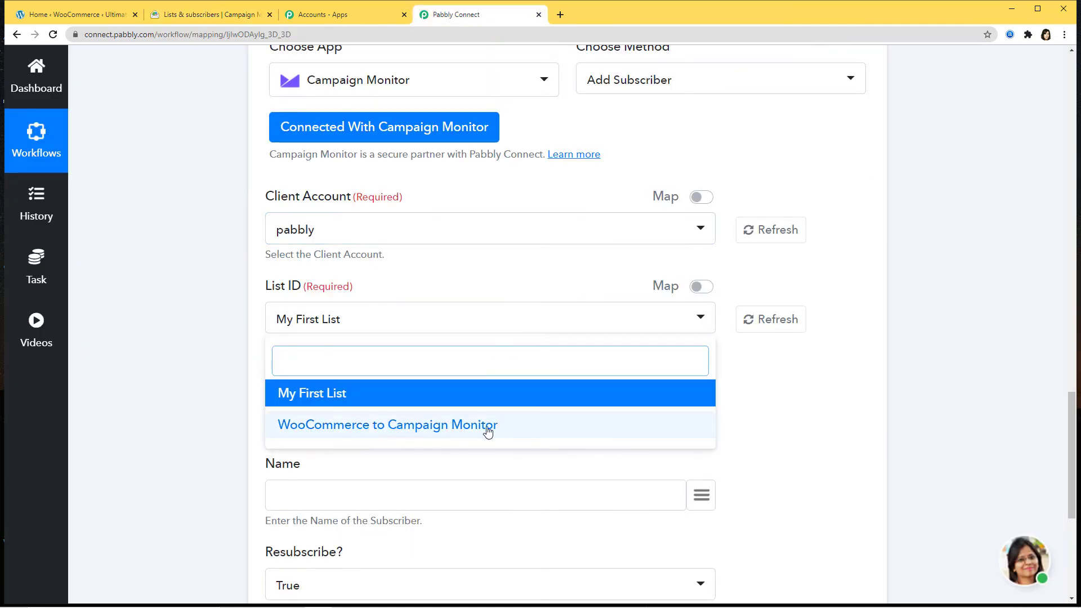
click(450, 426)
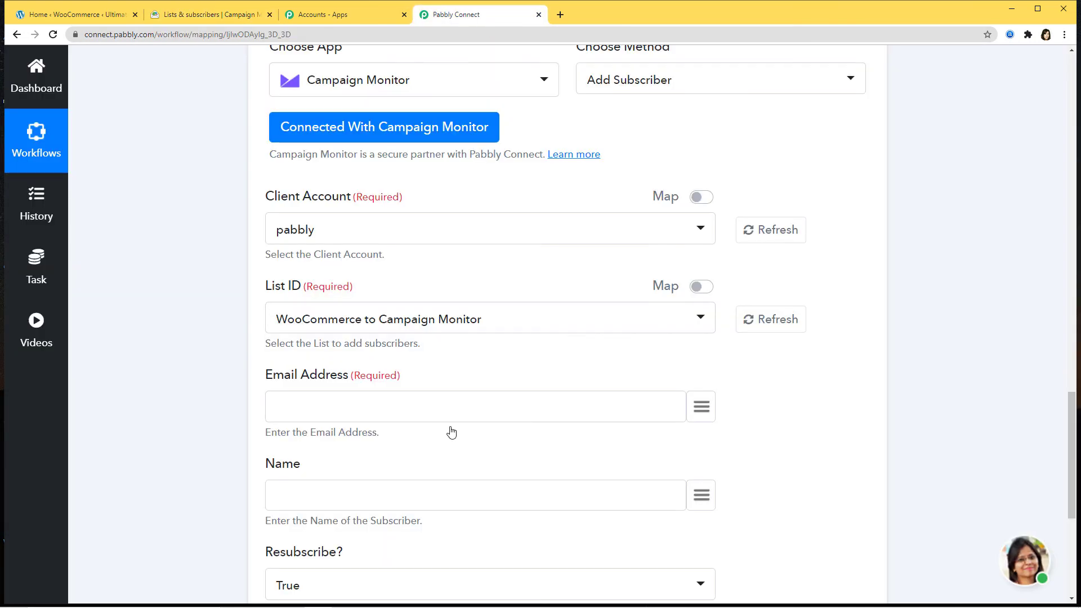
- Map the trigger's customer email into the Email Address field
scroll(483, 426, down, 3)
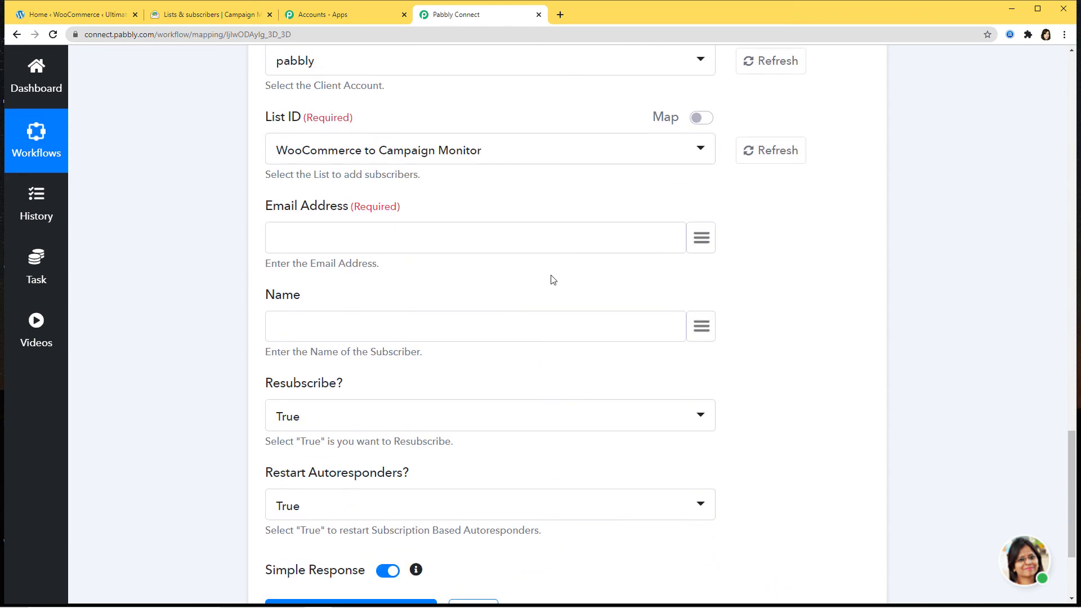
scroll(712, 241, up, 12)
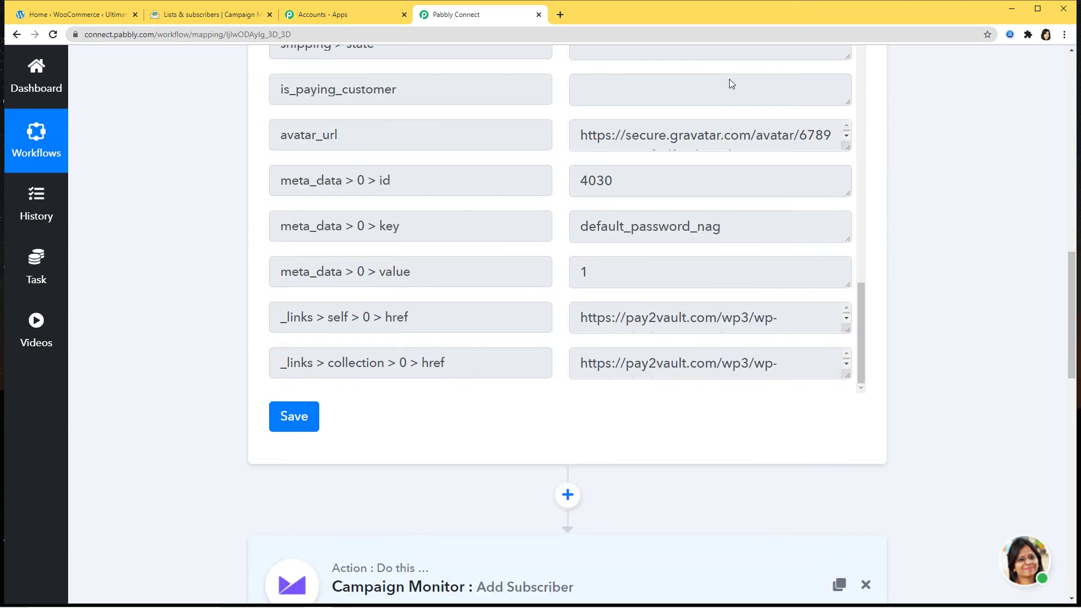
scroll(1059, 238, down, 13)
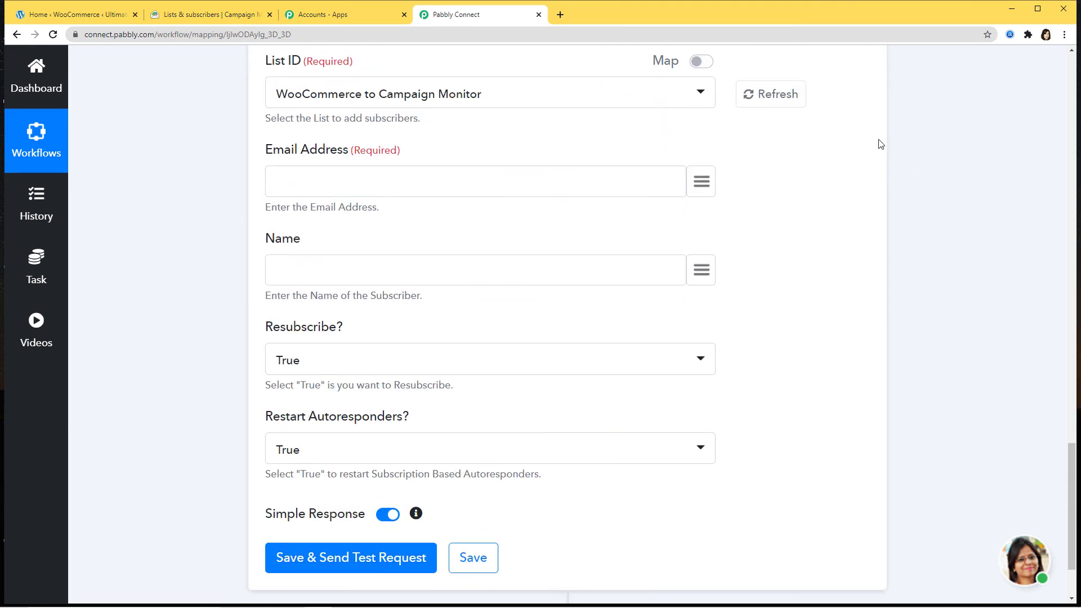
click(701, 183)
text(ema)
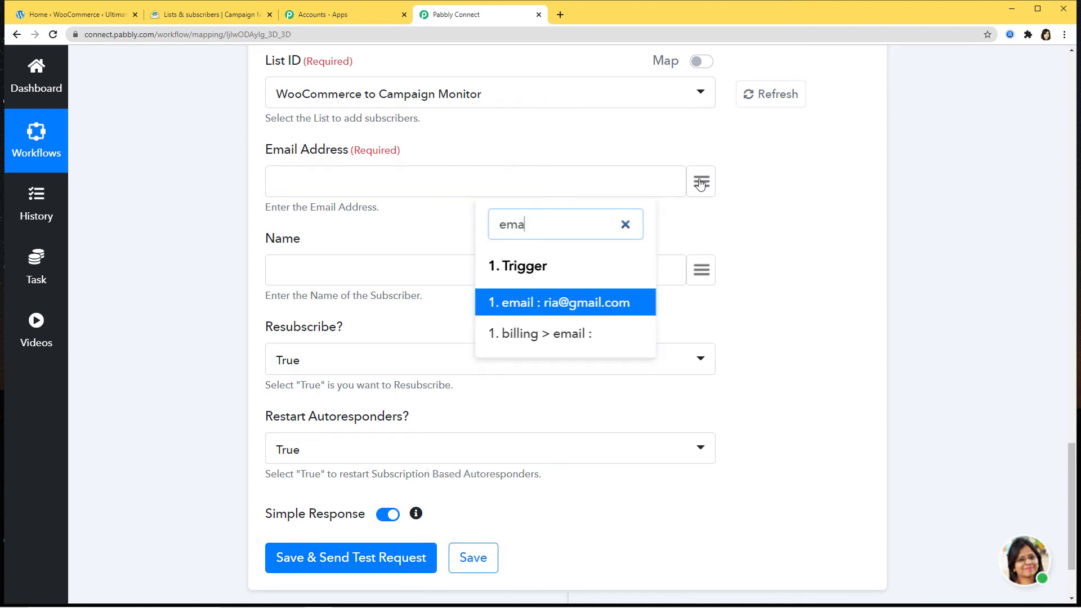
click(604, 303)
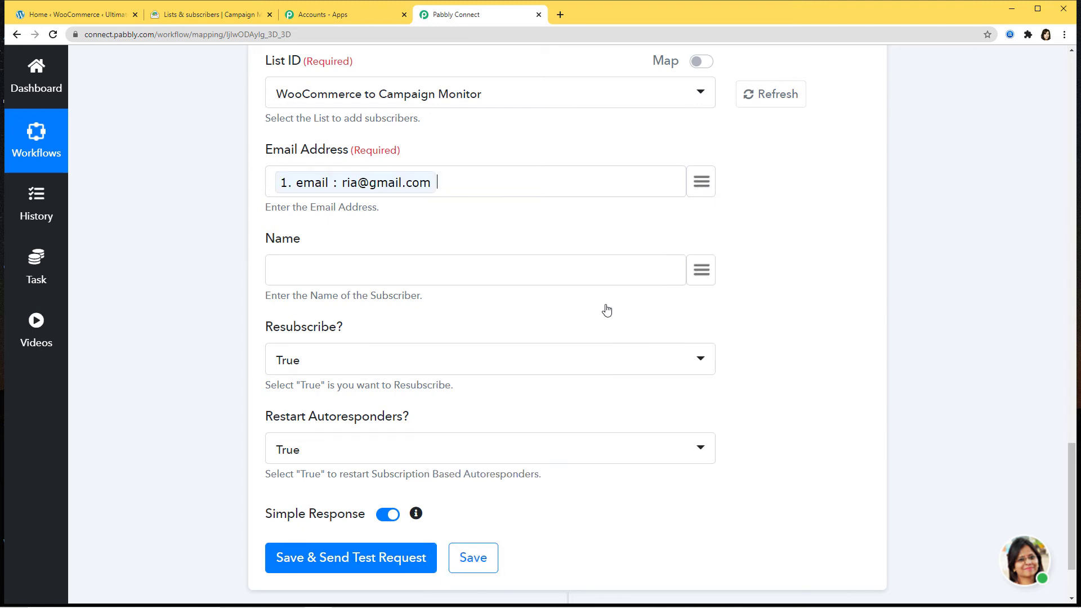
- Map the customer's first_name and last_name into the Name field
click(698, 276)
text(ri)
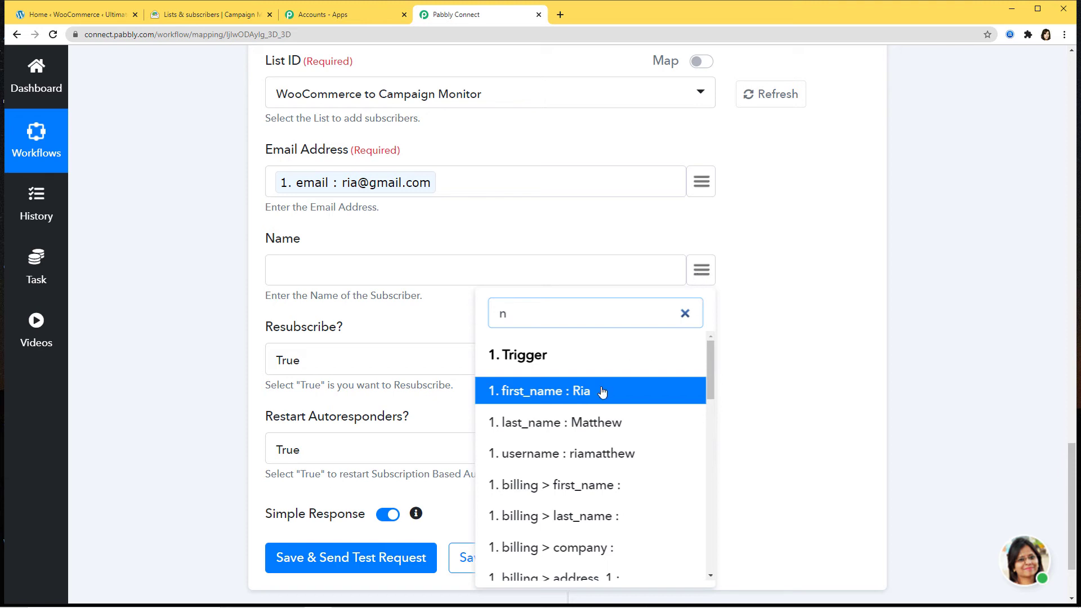
click(579, 389)
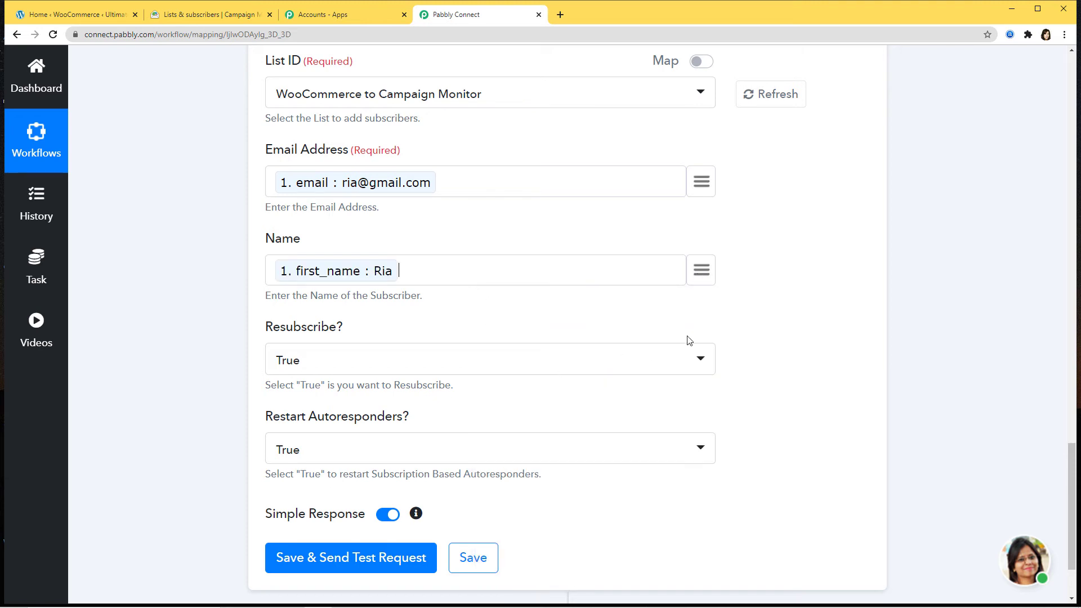
click(701, 276)
text(ma)
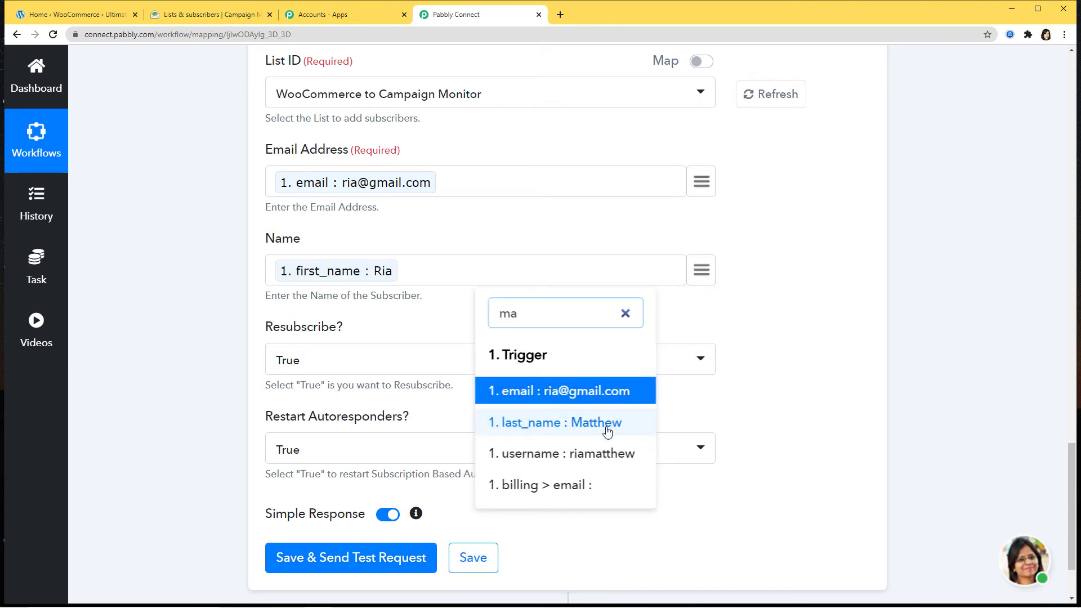
click(606, 430)
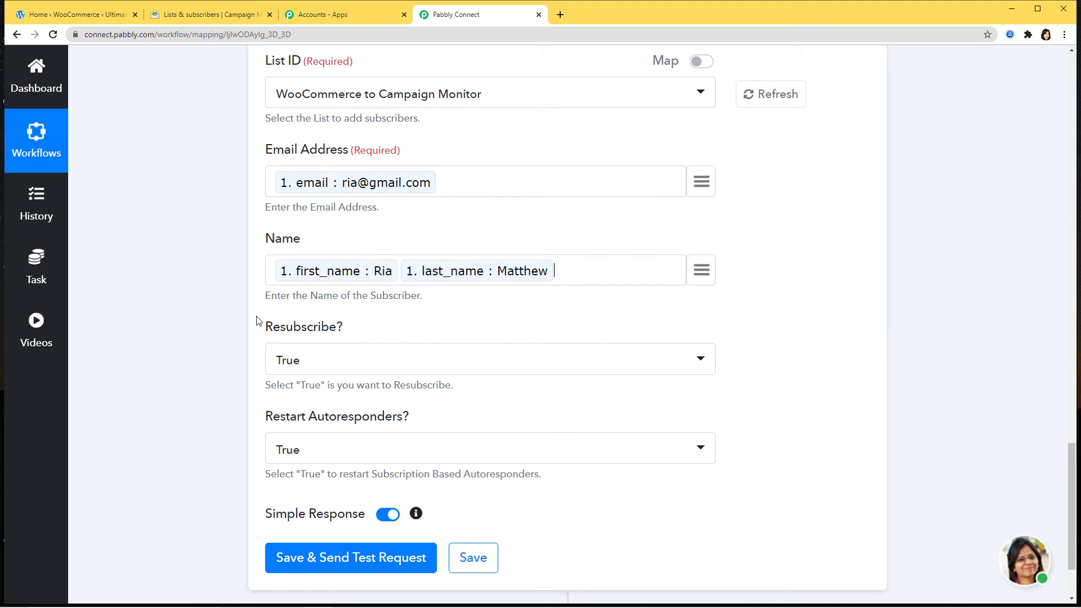
scroll(781, 316, down, 2)
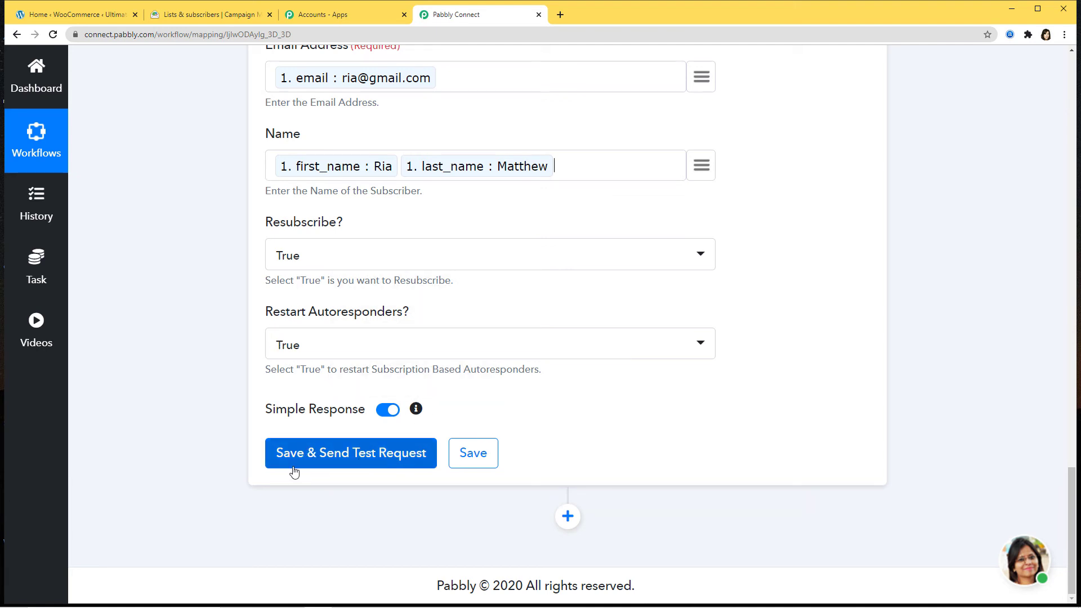
- Send a test subscriber request, then save the Add Subscriber action and confirm
click(344, 461)
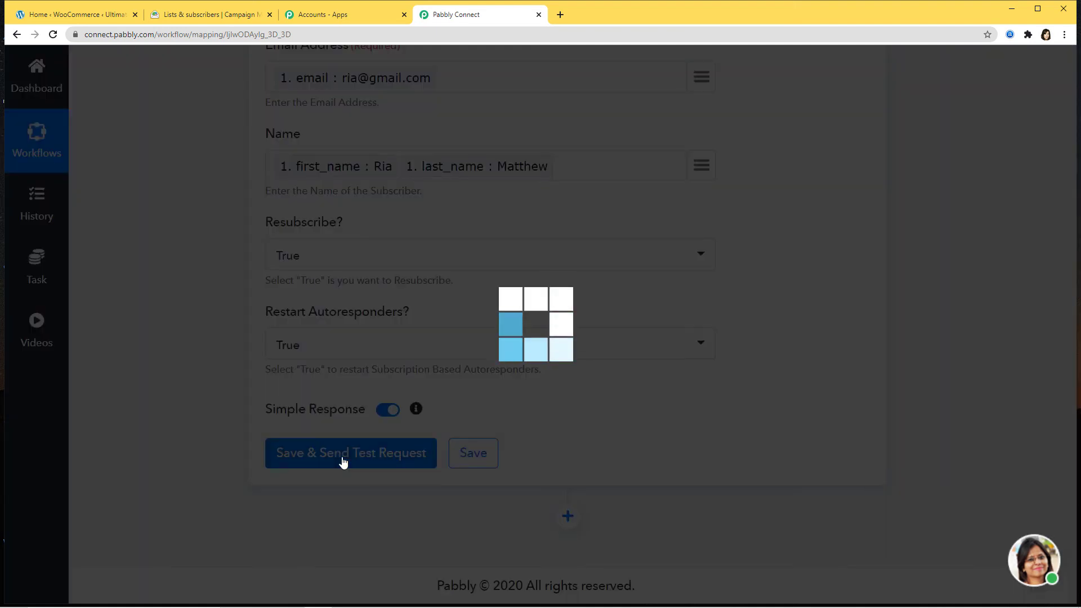
scroll(634, 446, down, 2)
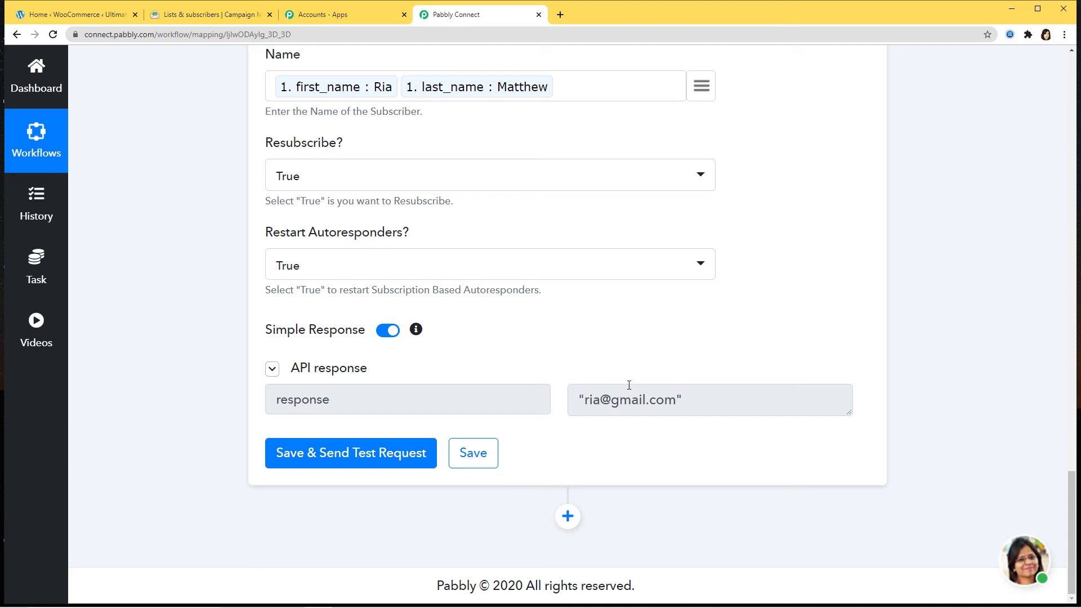
click(474, 454)
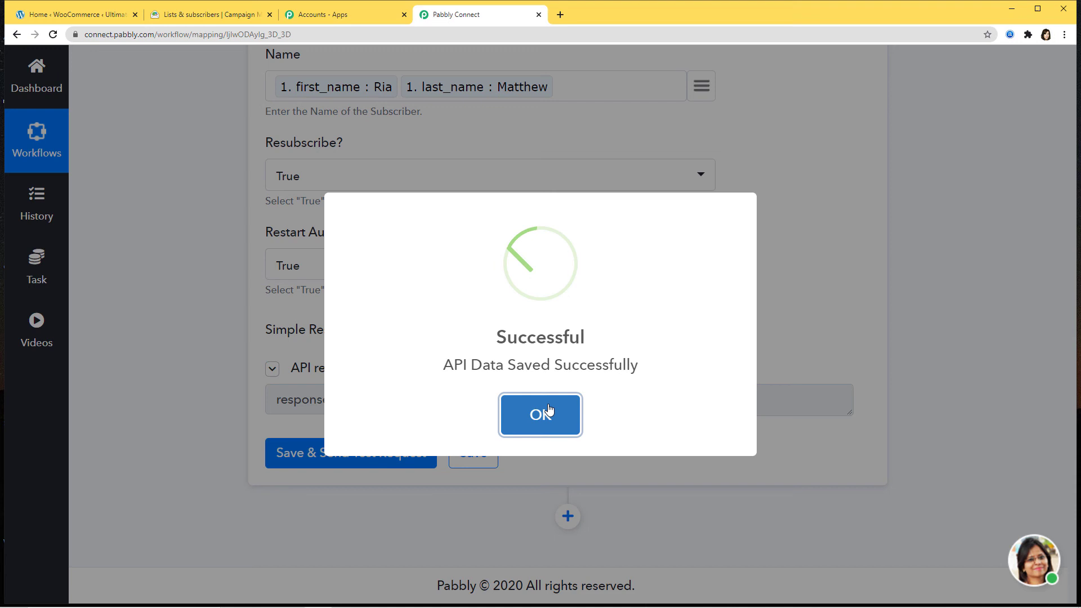
click(549, 409)
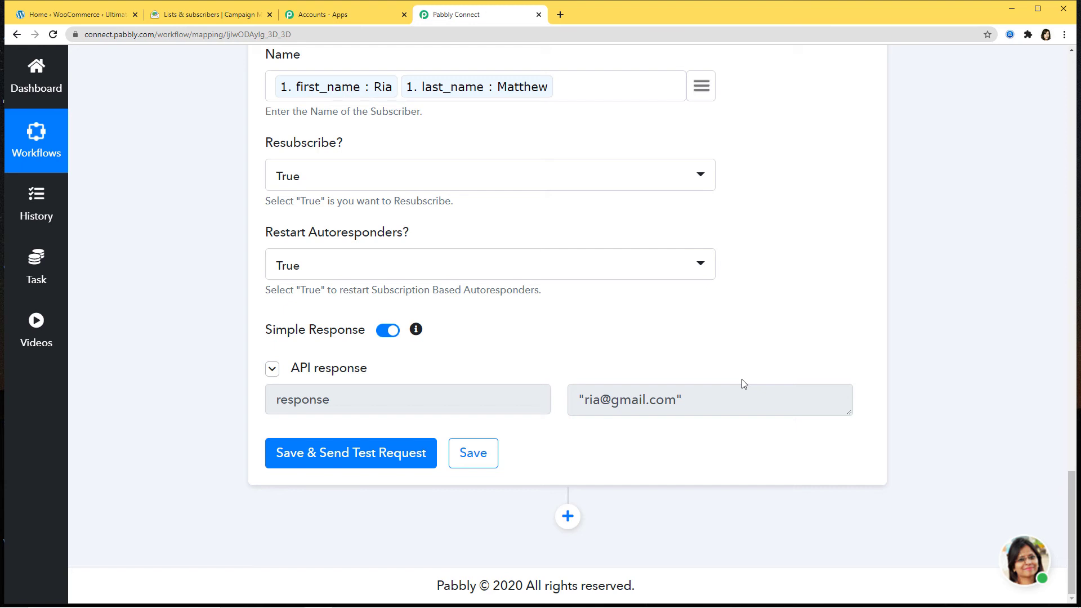
- Open the WooCommerce to Campaign Monitor list to see the test subscriber
click(209, 17)
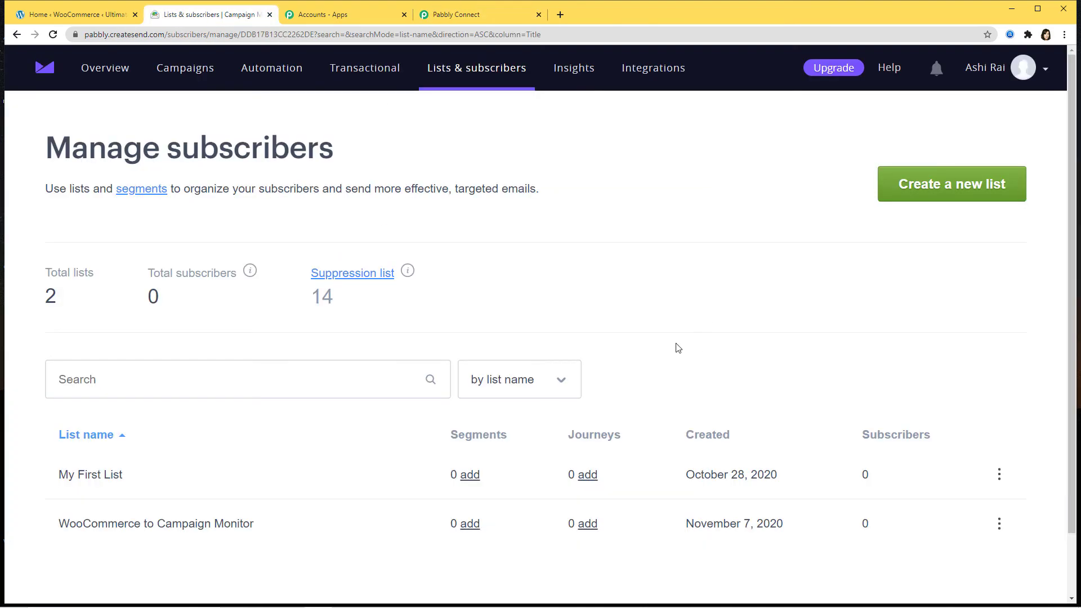
scroll(677, 348, down, 1)
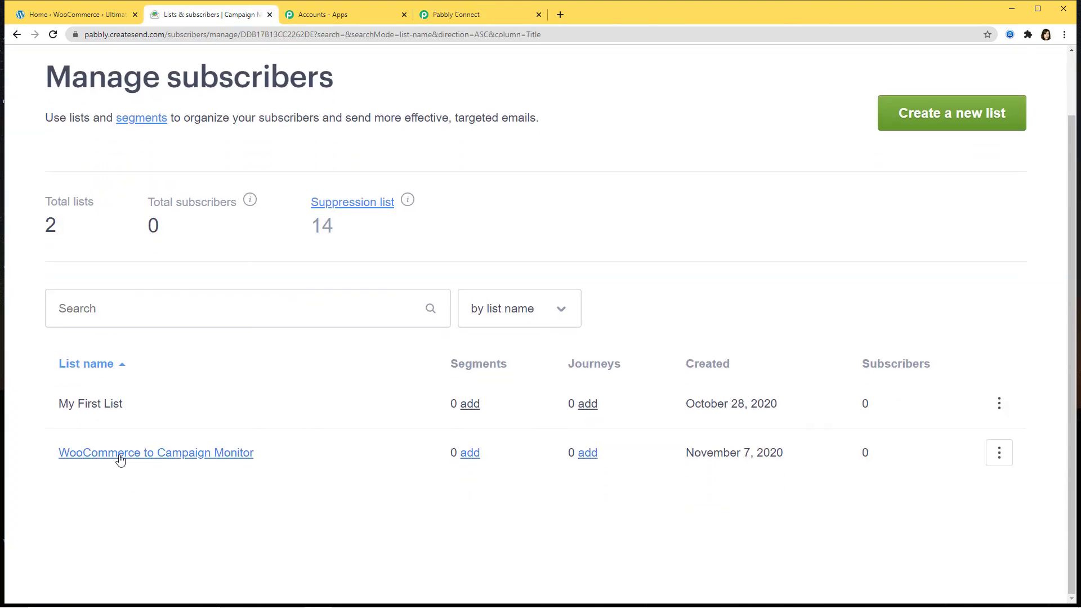
click(151, 454)
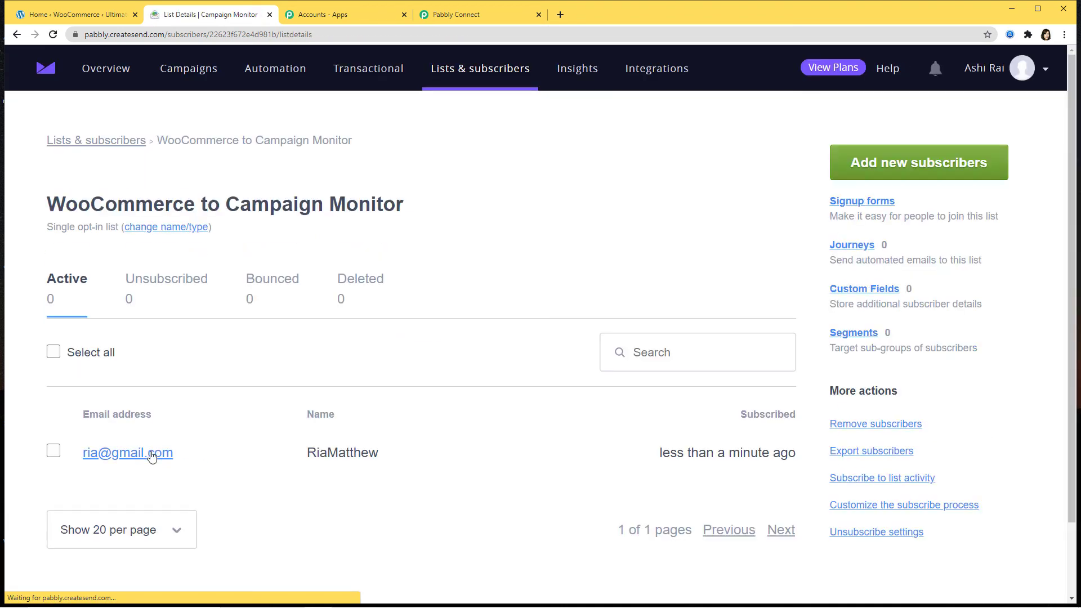
scroll(403, 411, down, 2)
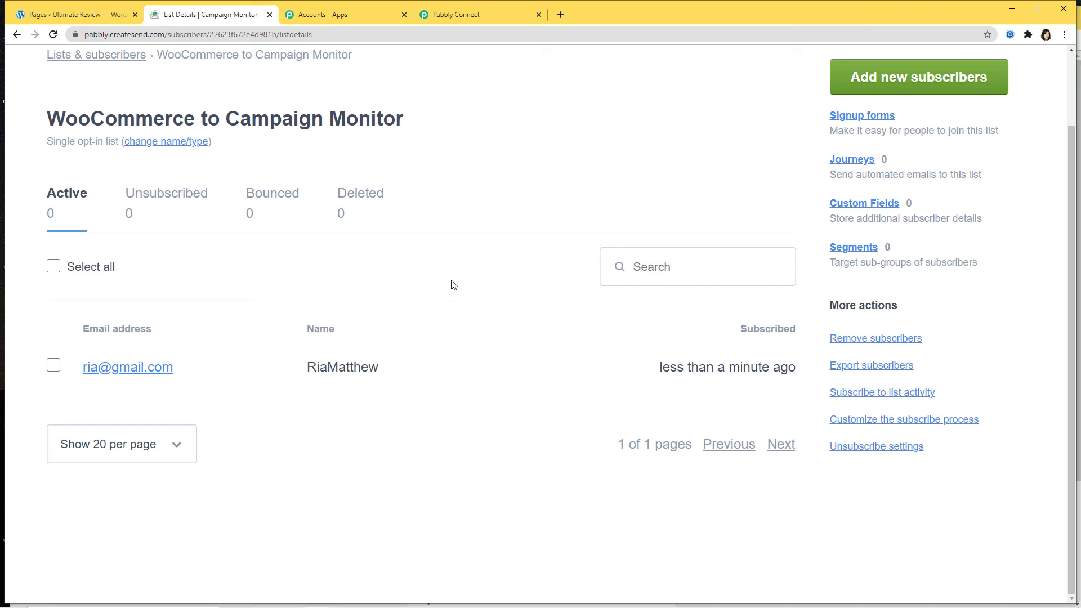
- On the WordPress registration form, enter the new customer's username and e-mail address
mouse_move(258, 605)
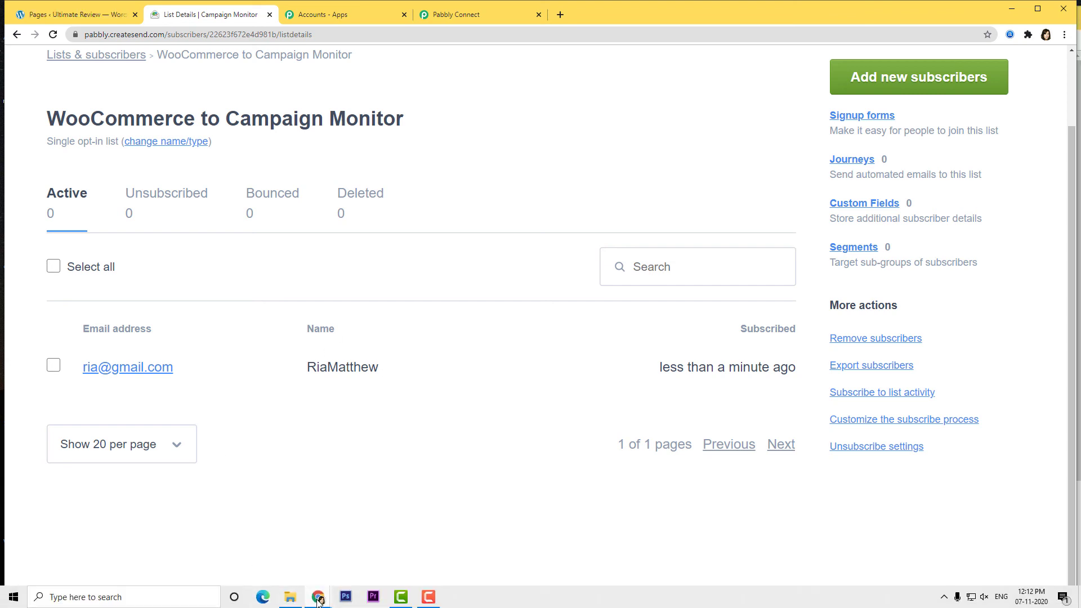
mouse_move(318, 601)
click(345, 565)
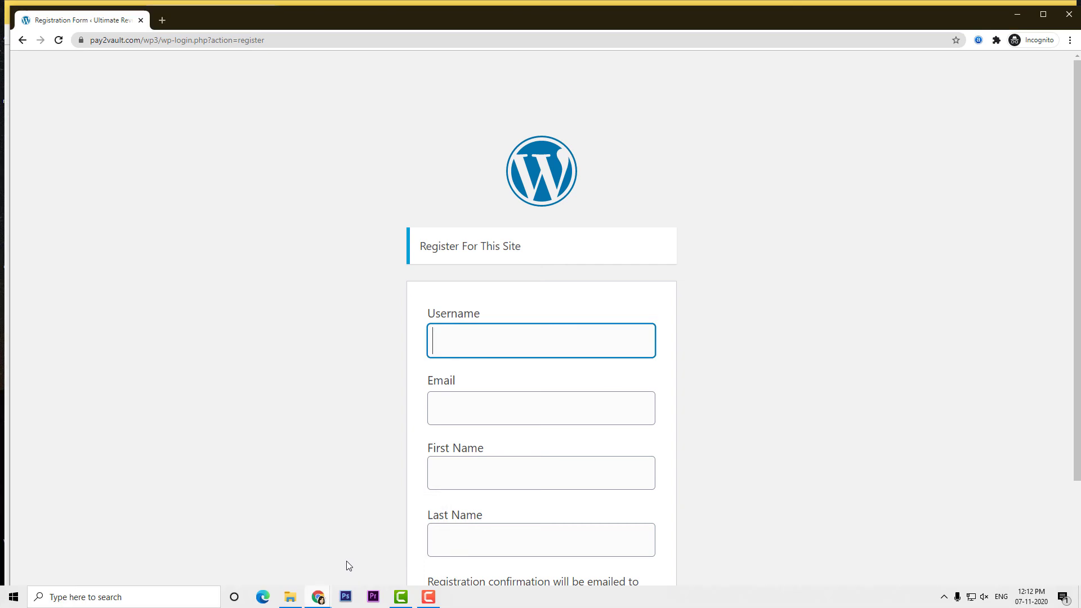
click(472, 343)
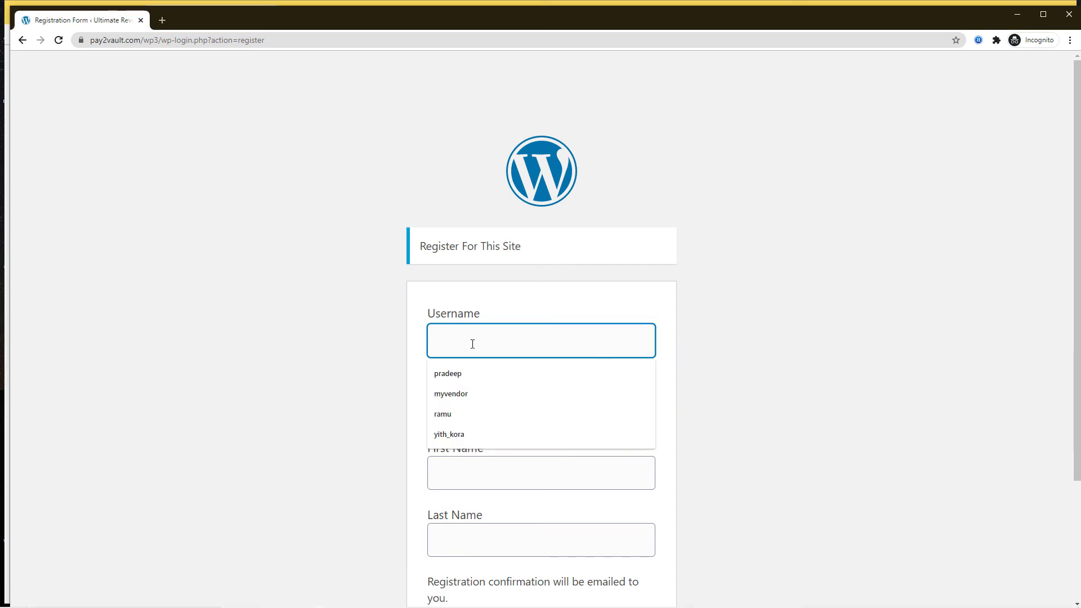
text(Steve)
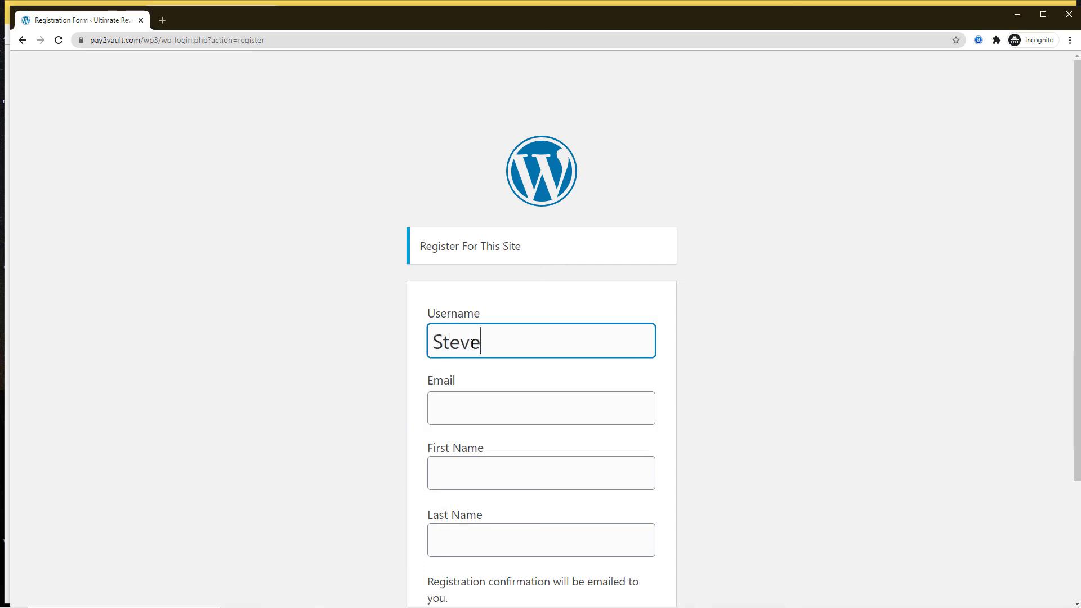
click(455, 406)
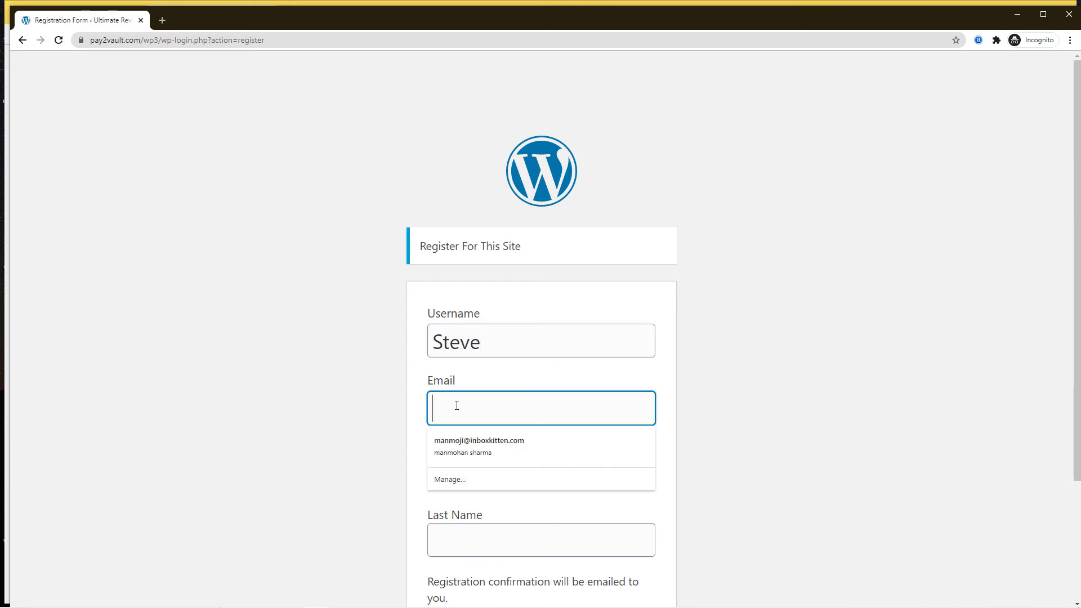
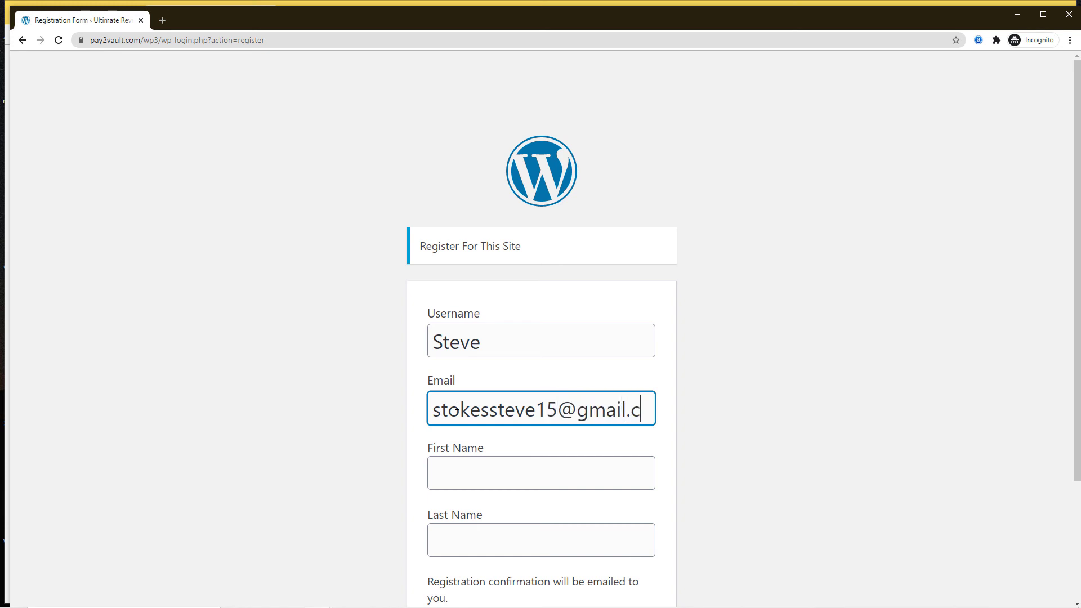
key(Tab)
- Fill in the customer's first and last name and submit the registration
click(569, 461)
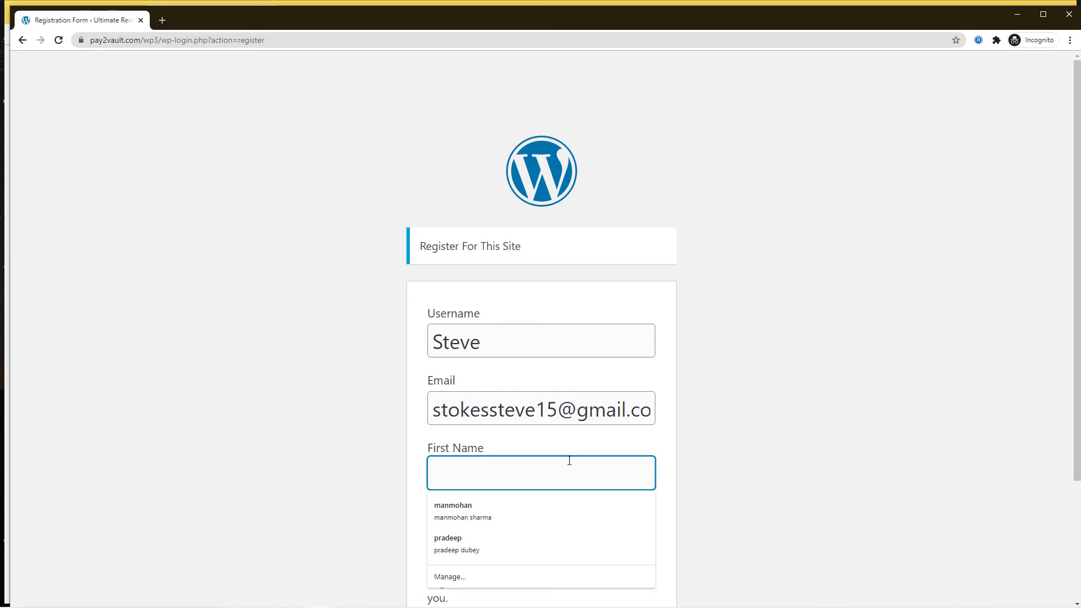
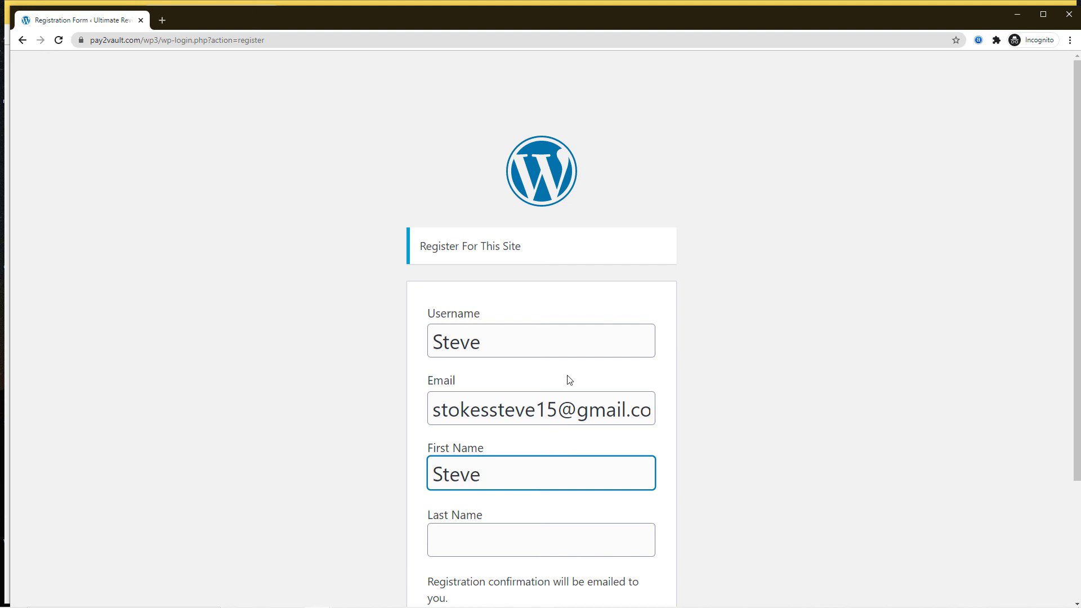
click(473, 541)
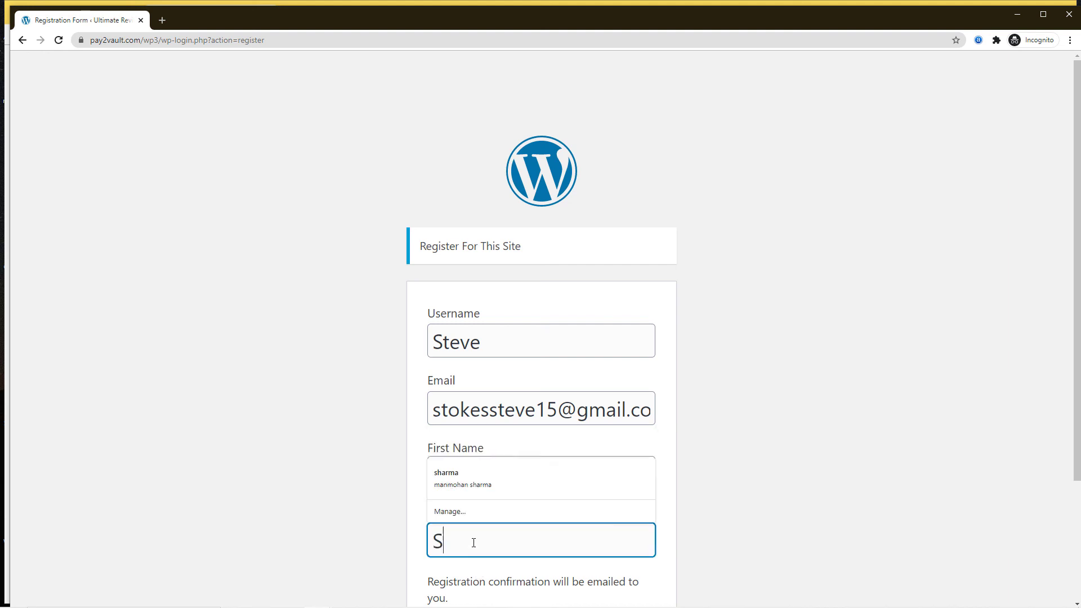
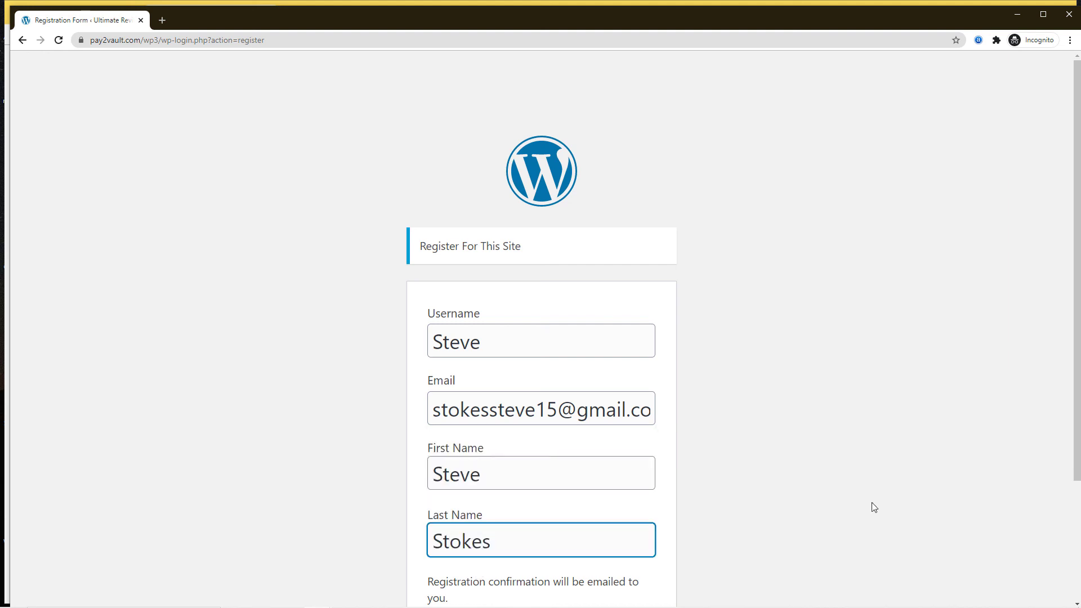
scroll(861, 502, down, 3)
click(644, 481)
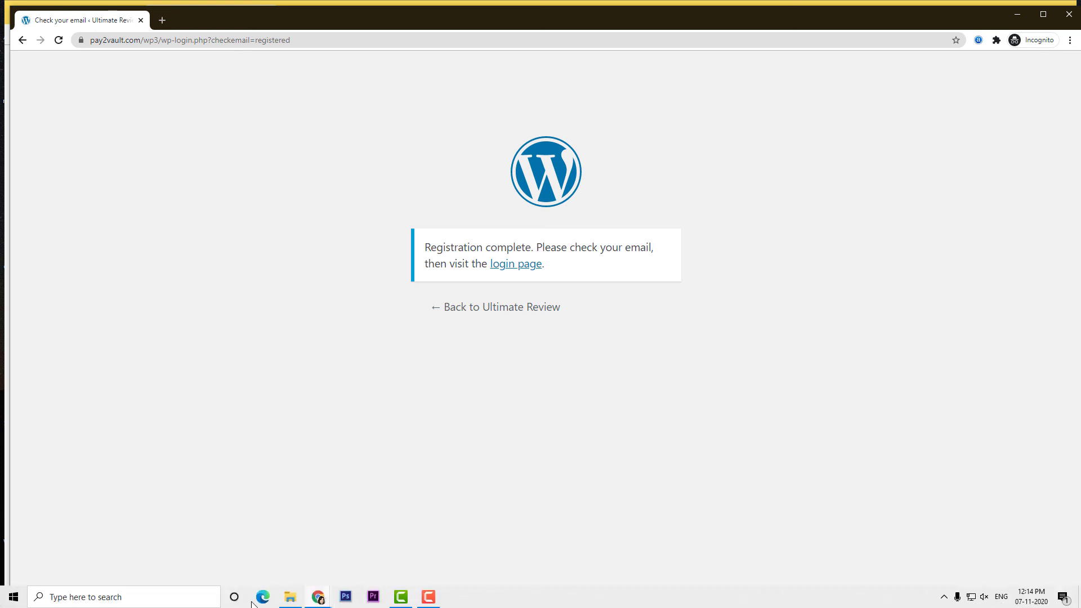
- Reload the Campaign Monitor list to confirm 2 active subscribers, then return to Pabbly
mouse_move(319, 596)
click(260, 551)
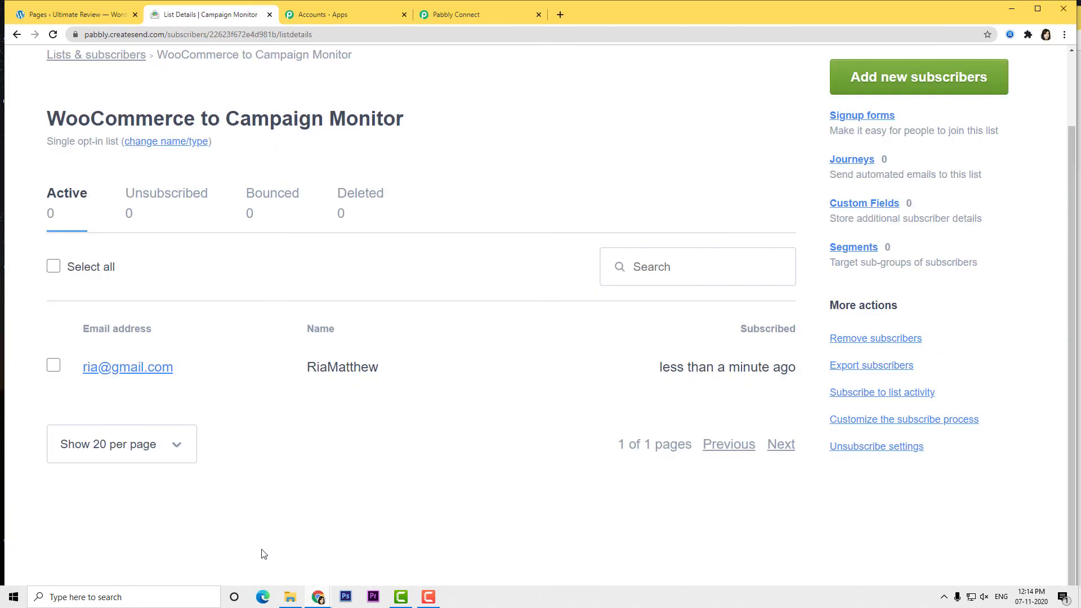
click(54, 35)
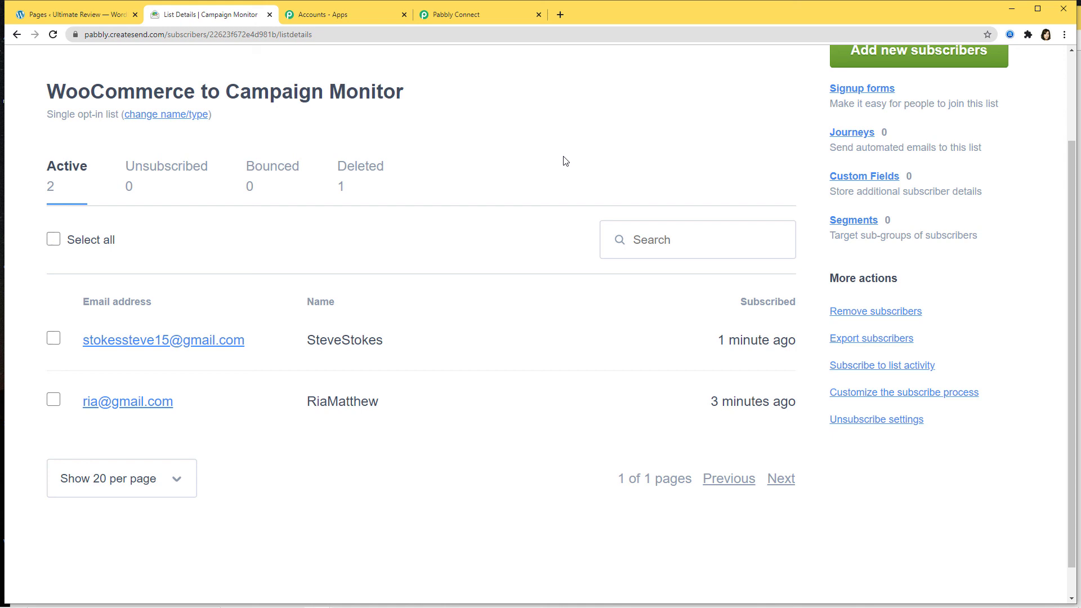
click(503, 14)
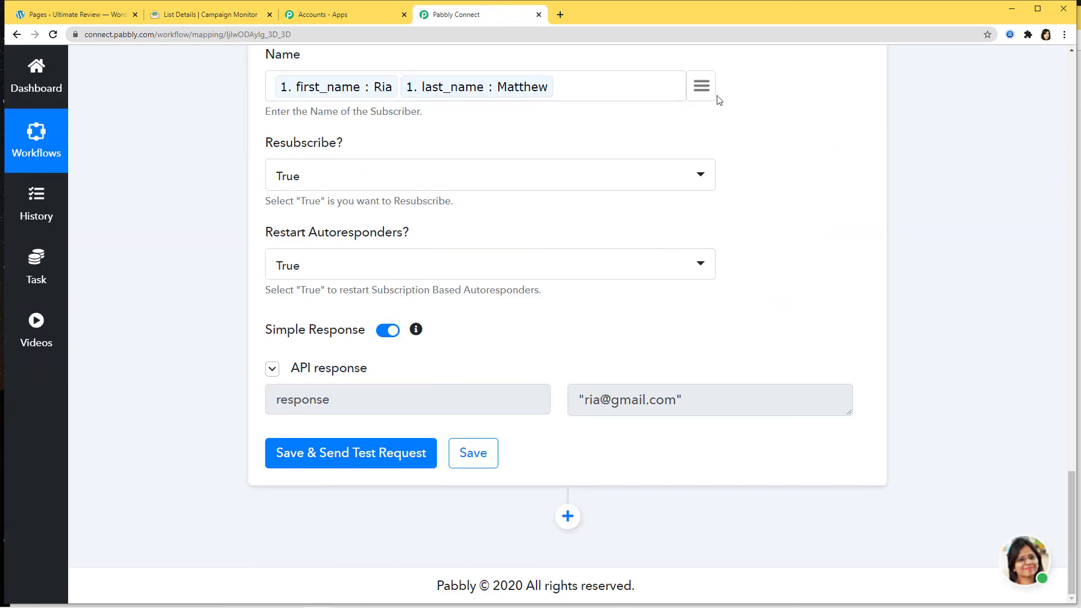
- Save the Campaign Monitor Add Subscriber action and collapse the WooCommerce New Customer Created trigger
click(475, 456)
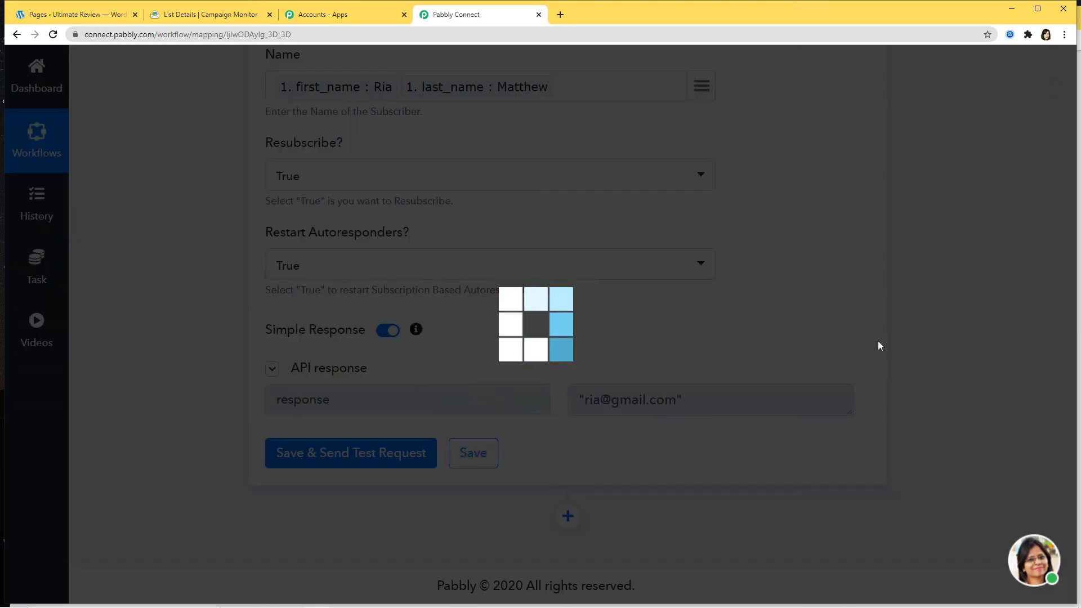
scroll(947, 303, up, 15)
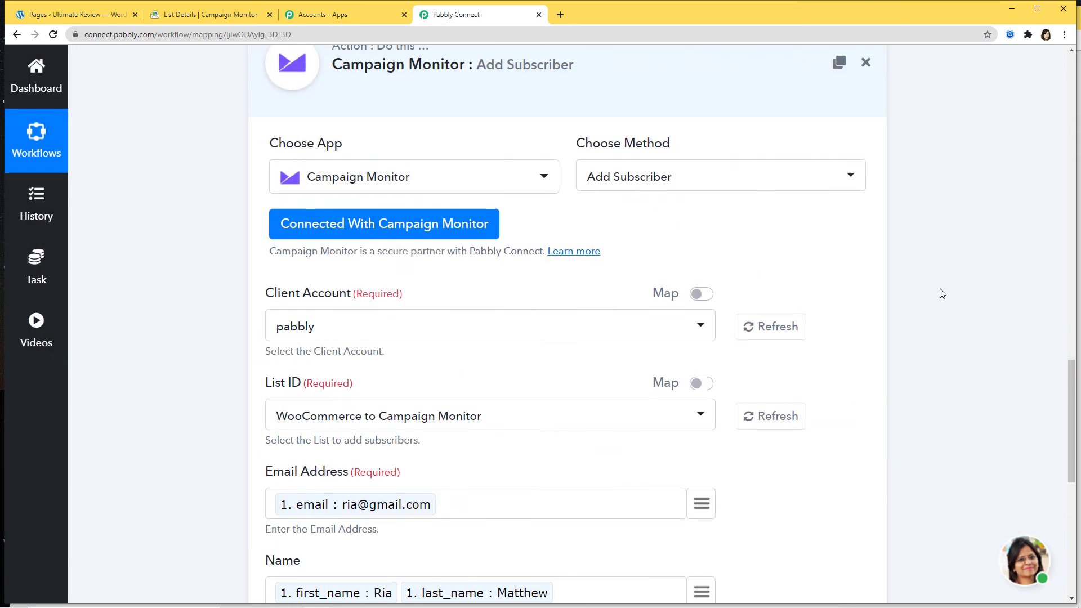
scroll(1019, 246, up, 10)
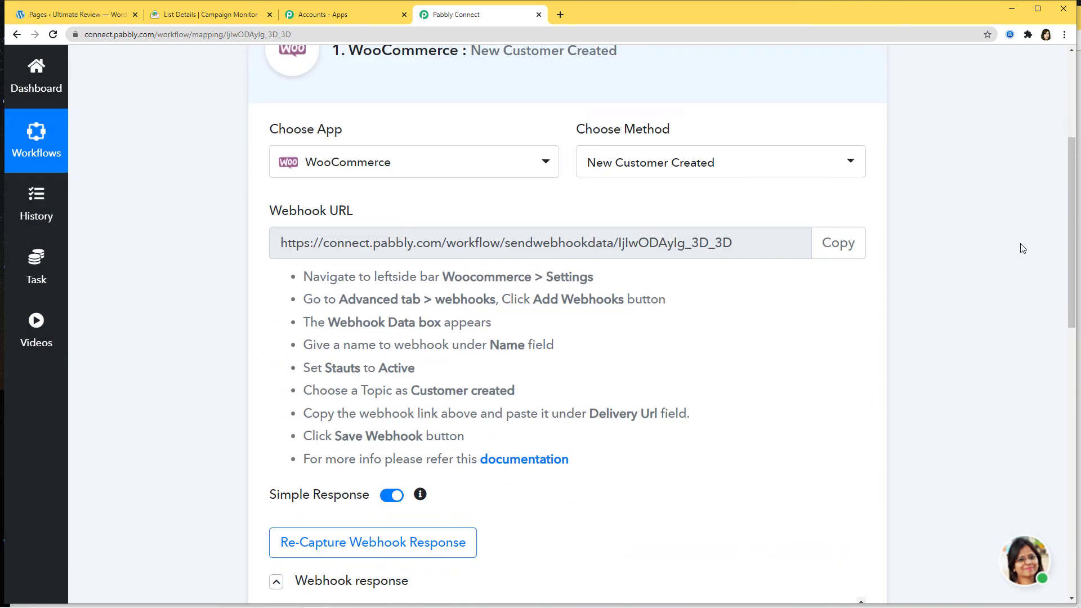
click(771, 268)
scroll(1074, 265, down, 2)
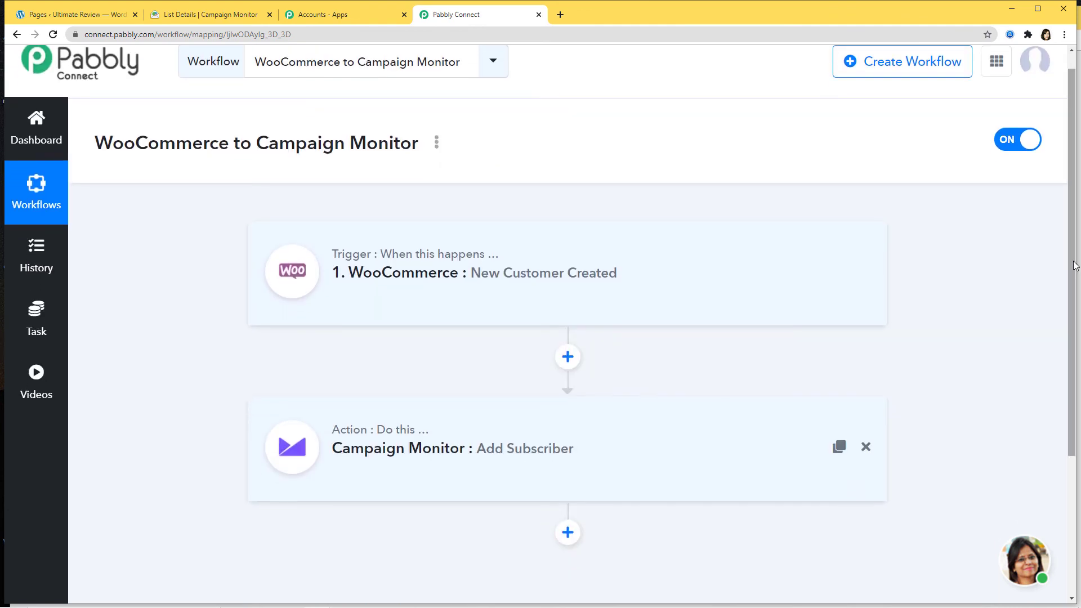